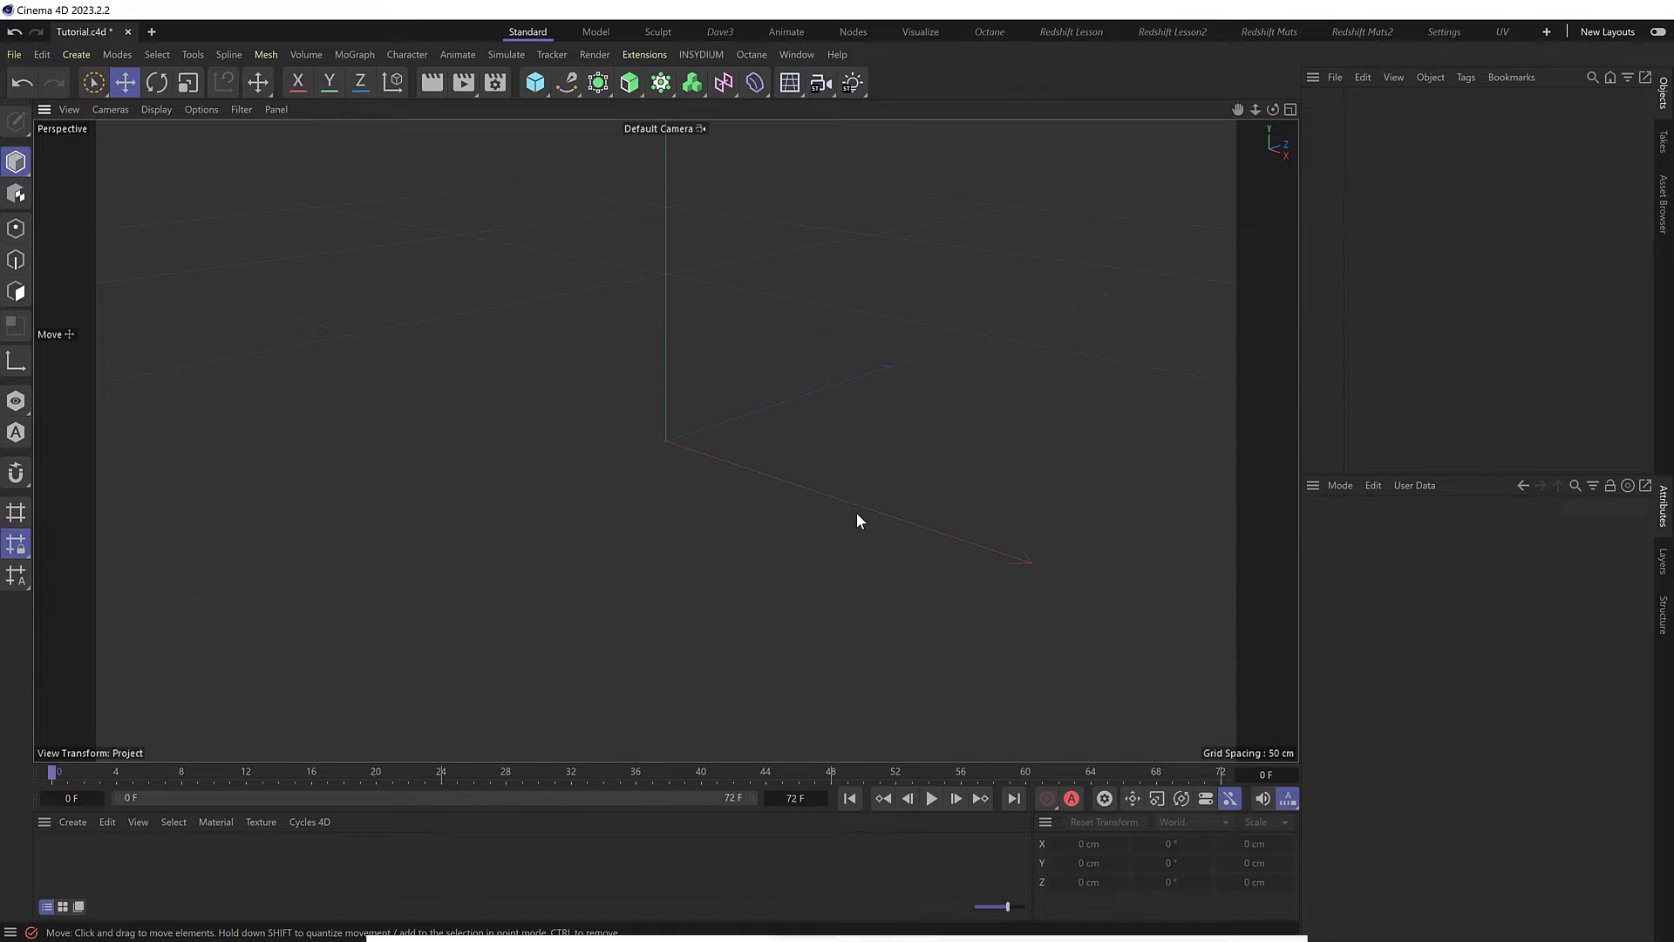
# Step: Add a Formula spline to the empty scene
pyautogui.hotkey('shift', 'c')
pyautogui.write('formula')
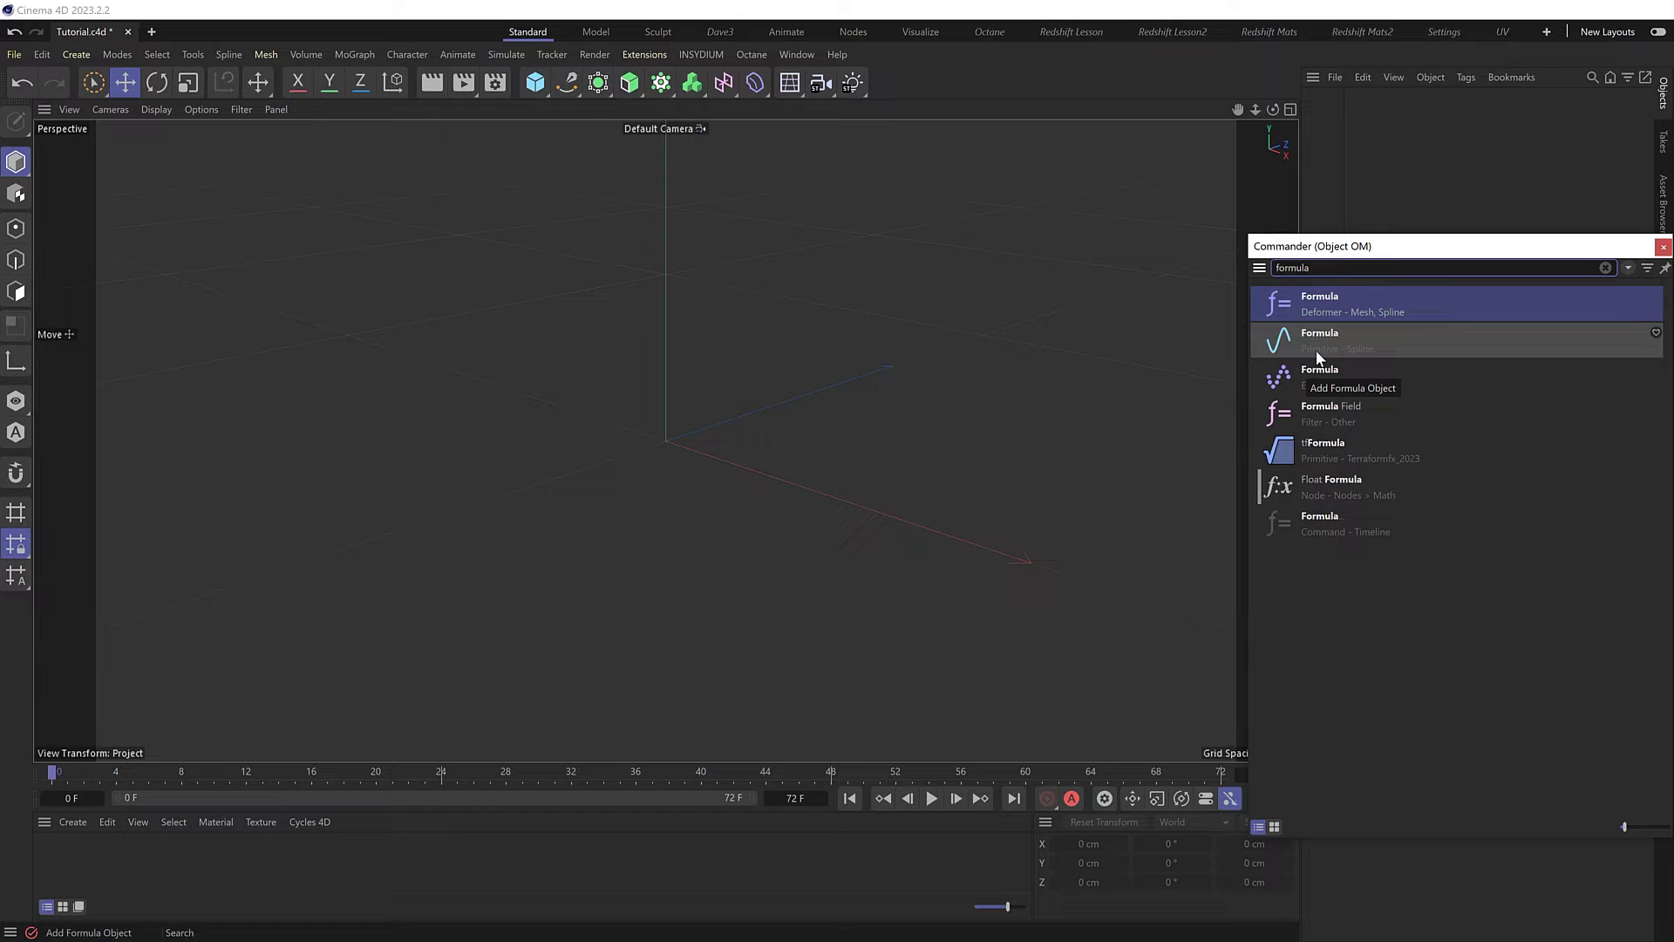
pyautogui.click(1343, 347)
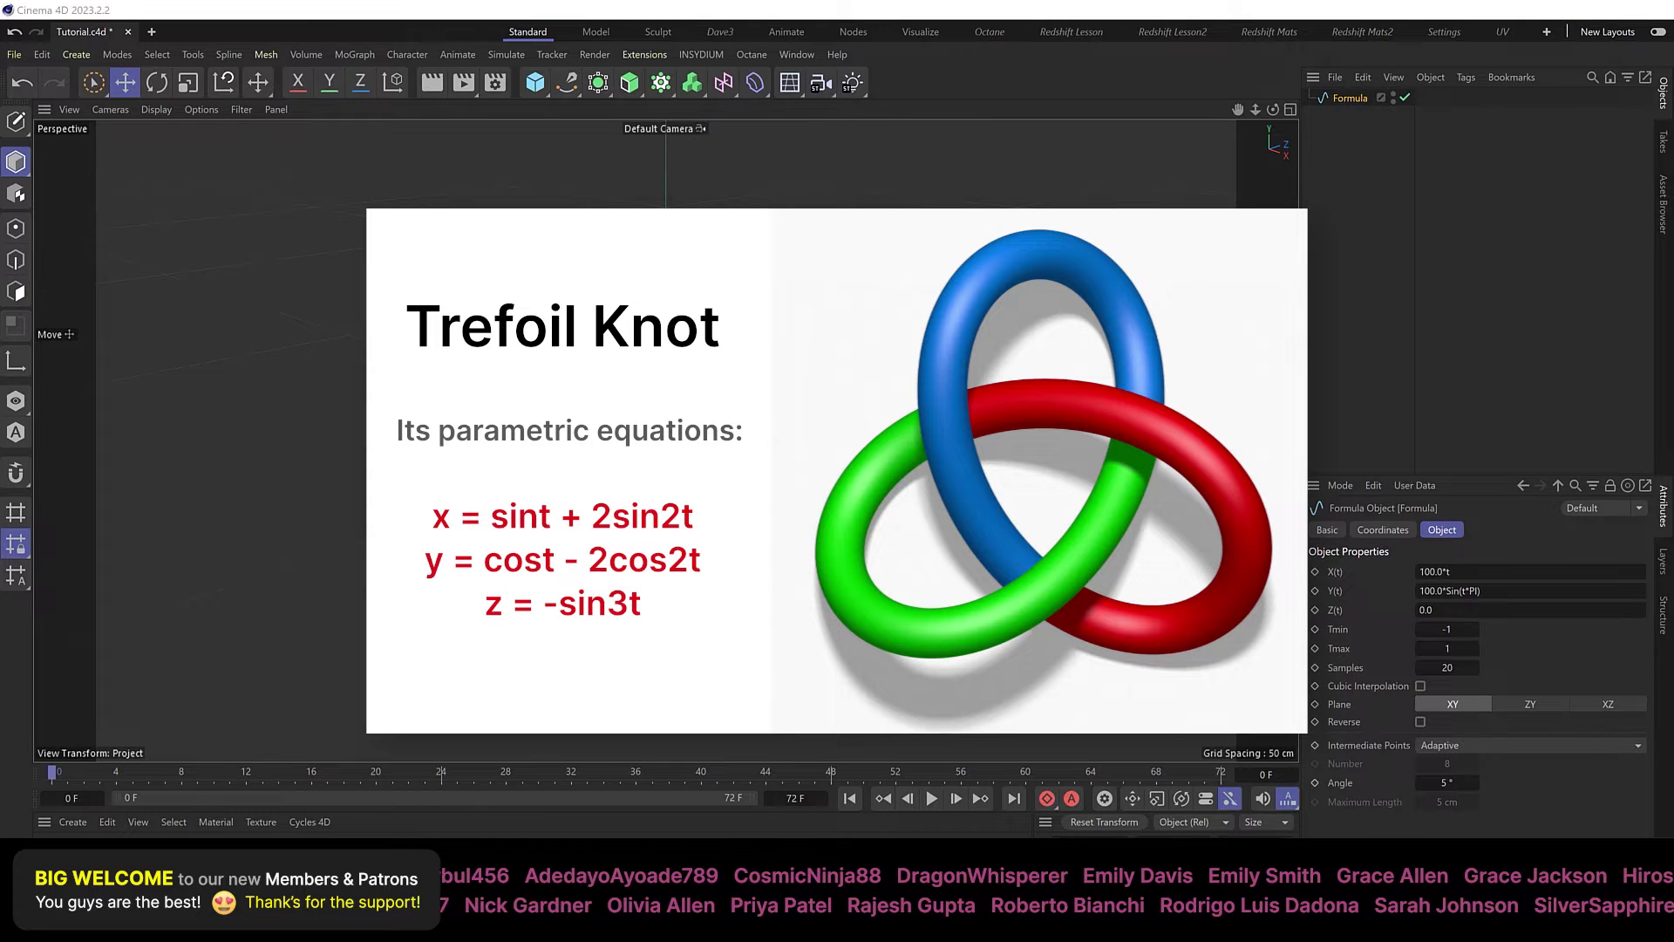
# Step: Set the Formula spline's equations to X(t) sin(t)+2*sin(2*t), Y(t) cos(t)-2*cos(2*t) and Z(t) -sin(3*t)
pyautogui.click(1436, 573)
pyautogui.hotkey('ctrl', 'a')
pyautogui.write('sin(t)+2*sin(2*t)')
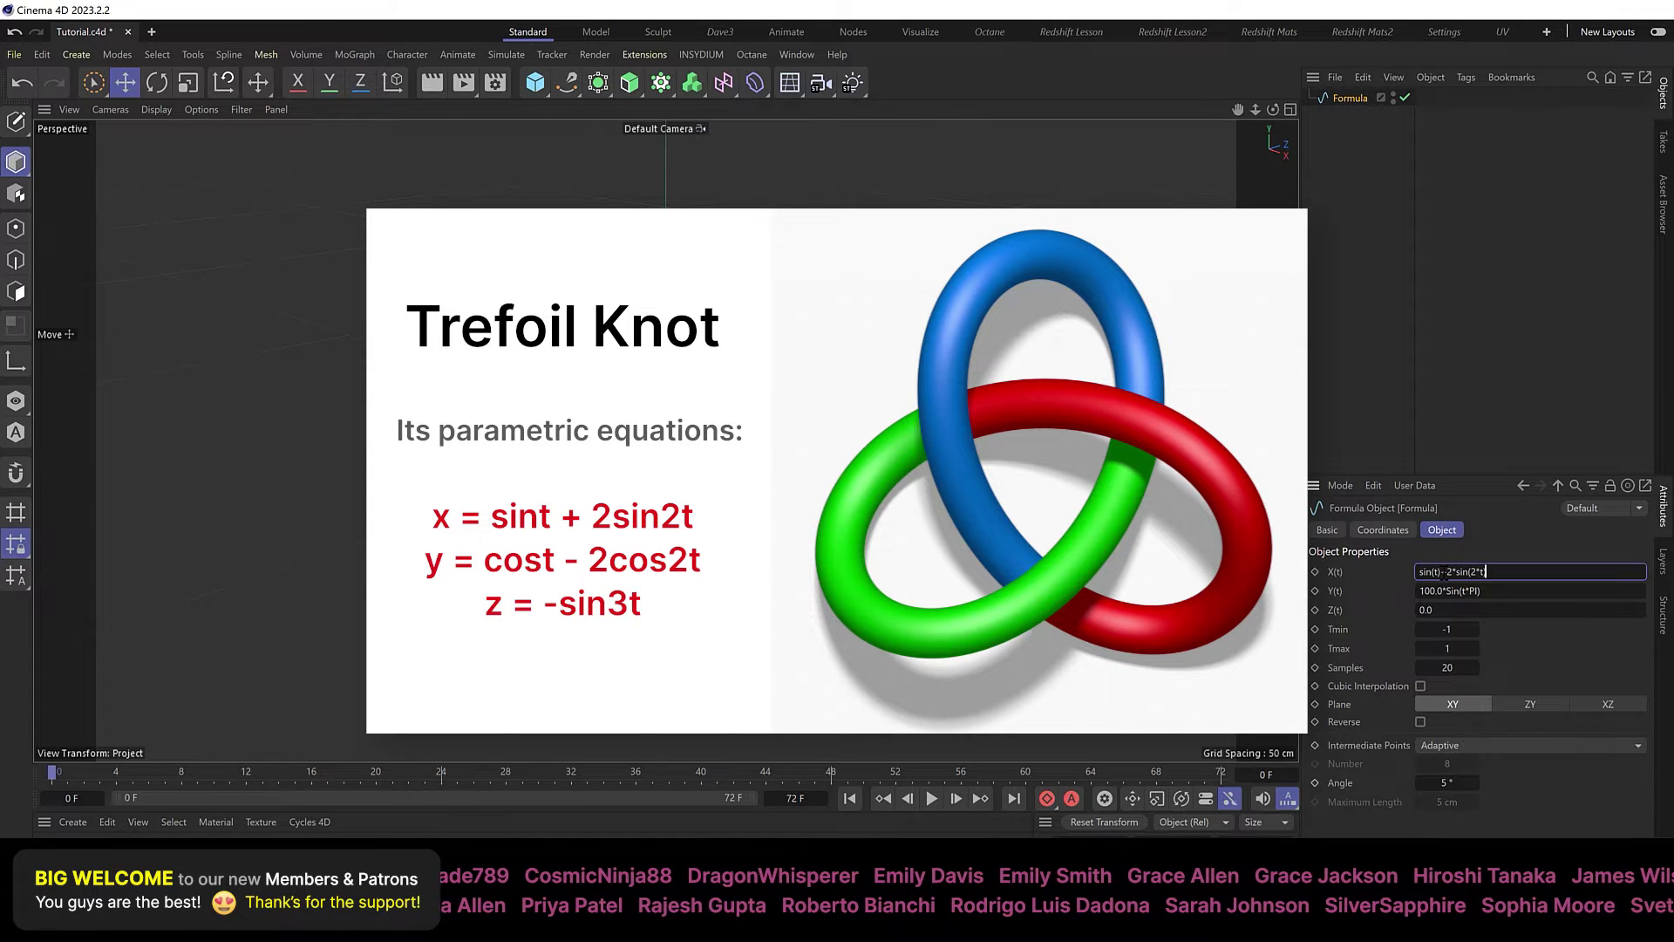
pyautogui.click(1448, 592)
pyautogui.write('cos(t)-2*cos(2*t)')
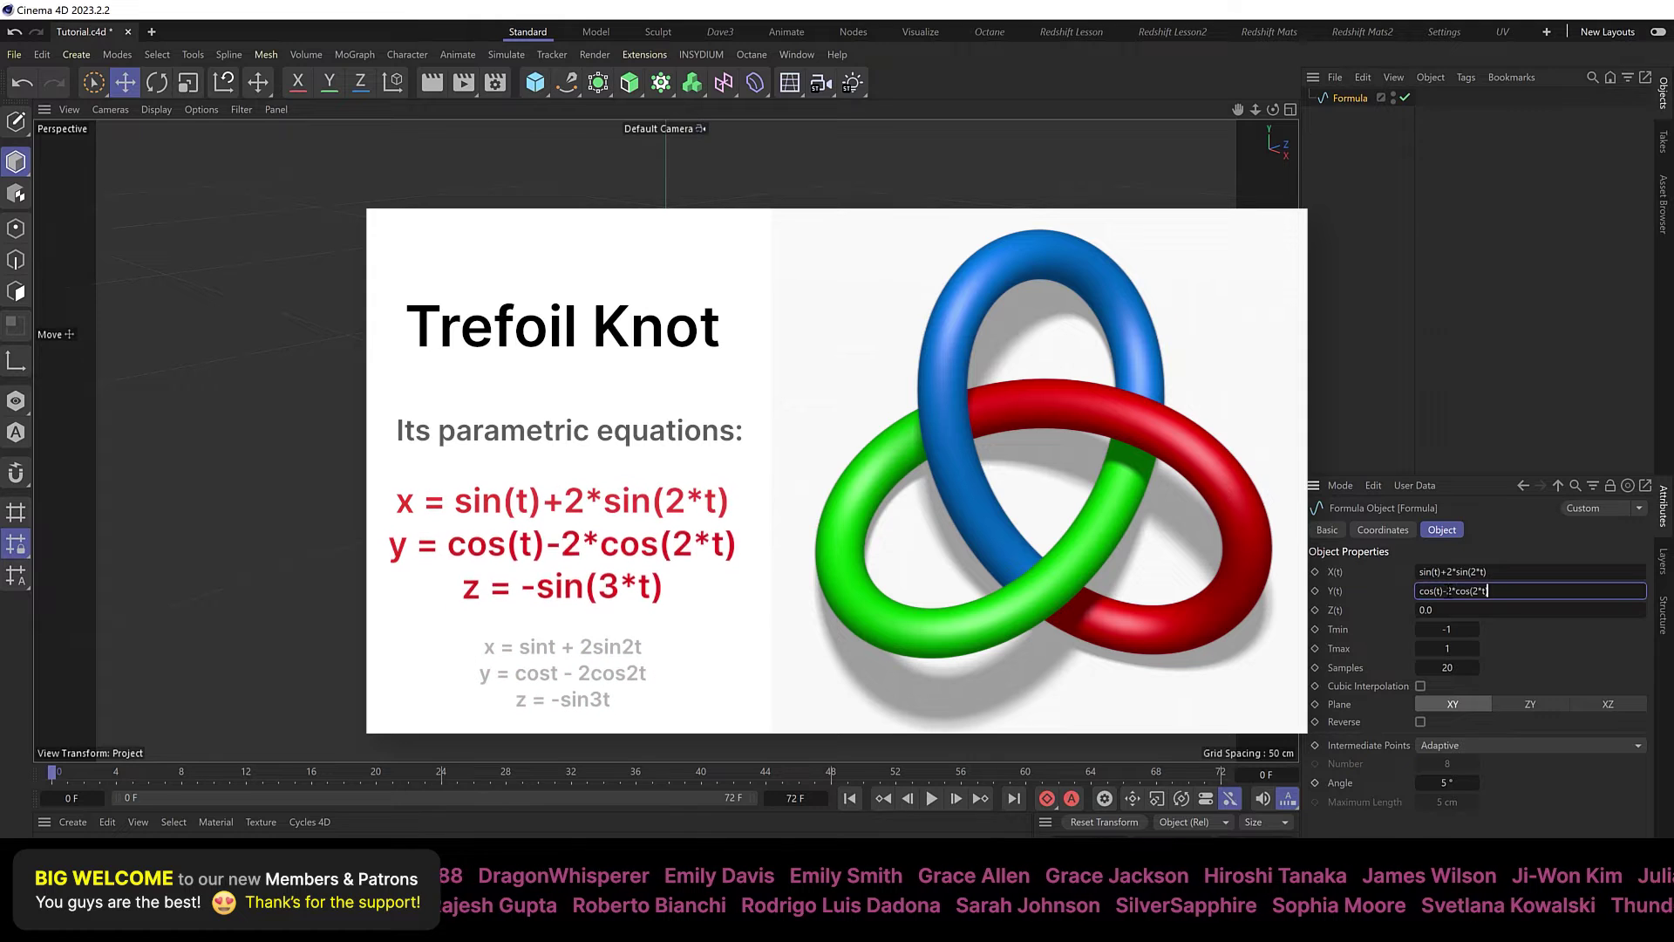
pyautogui.click(1426, 610)
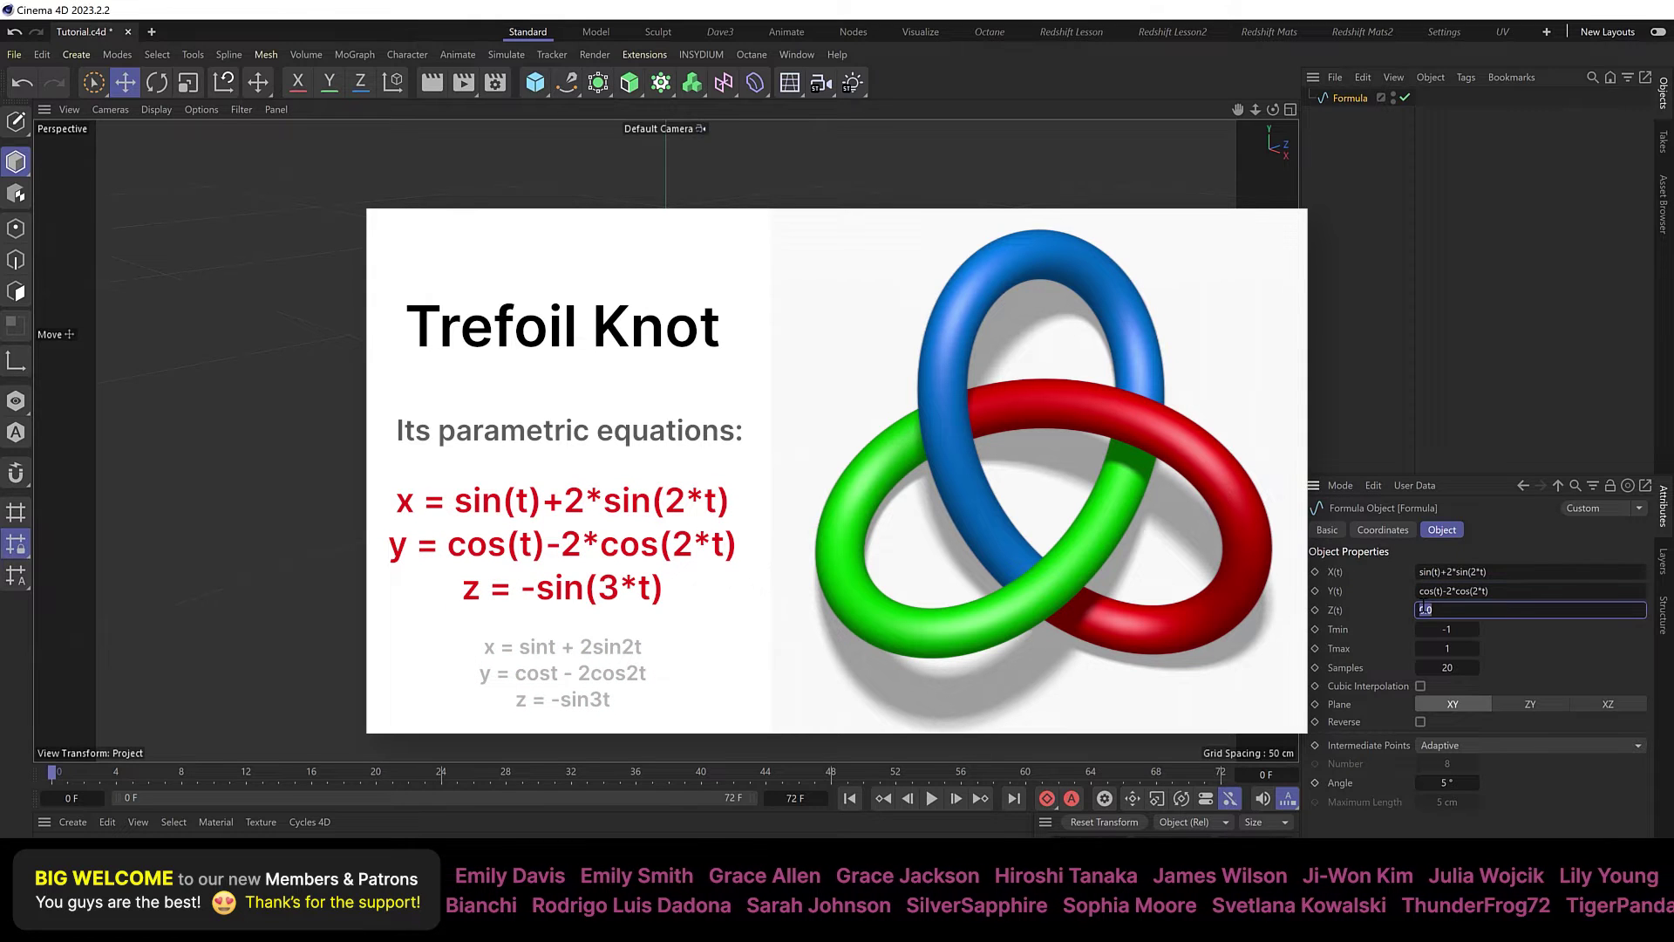
pyautogui.write('-sin(3*t)')
pyautogui.hotkey('ctrl', 's')
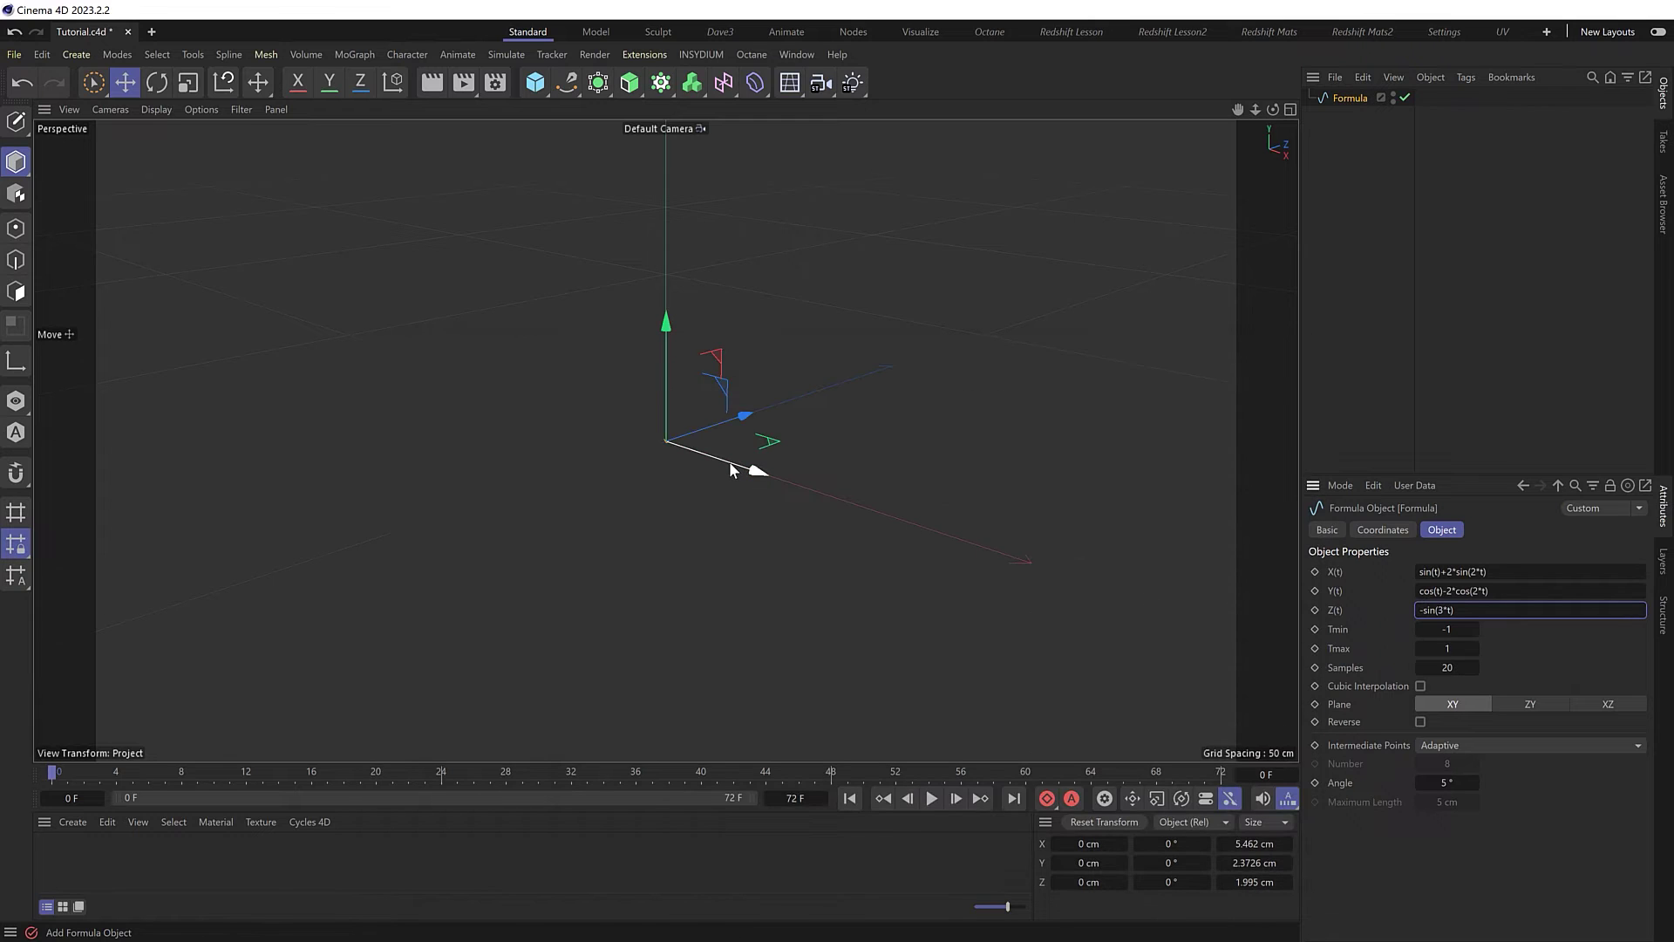
# Step: Set the Formula spline's Tmin to 8 and its Samples to 117
pyautogui.press('o')
pyautogui.keyDown('alt'); pyautogui.moveTo(731, 464); pyautogui.dragTo(742, 471); pyautogui.keyUp('alt')
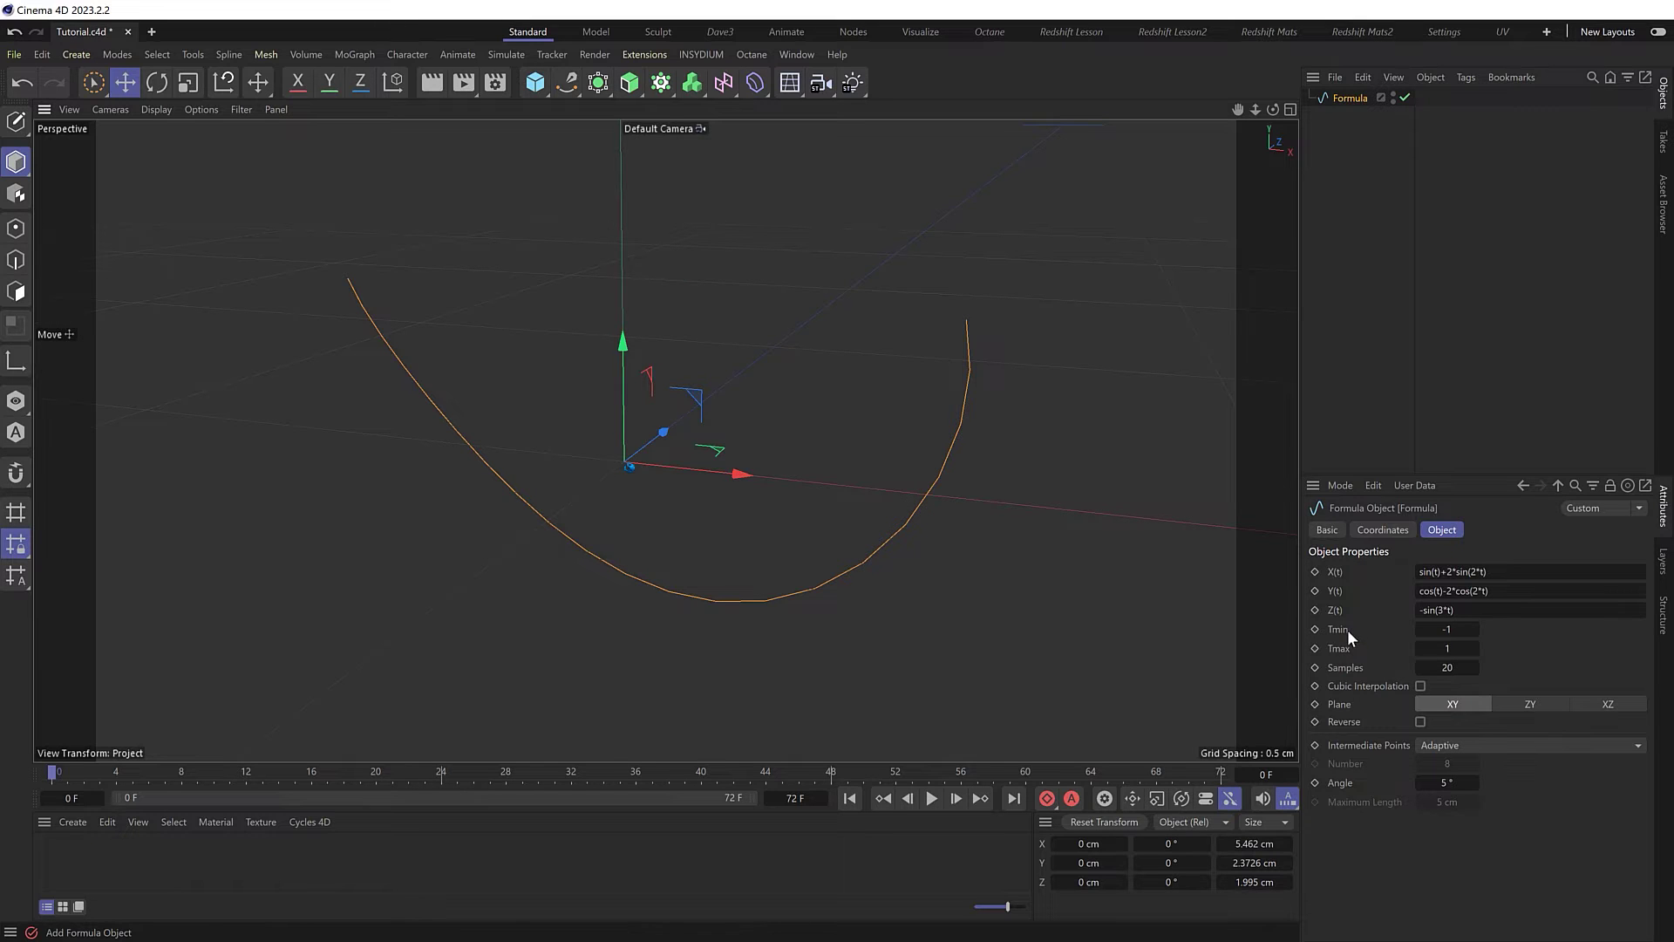
pyautogui.moveTo(1446, 628); pyautogui.dragTo(1447, 628)
pyautogui.scroll(-5, 626, 472)
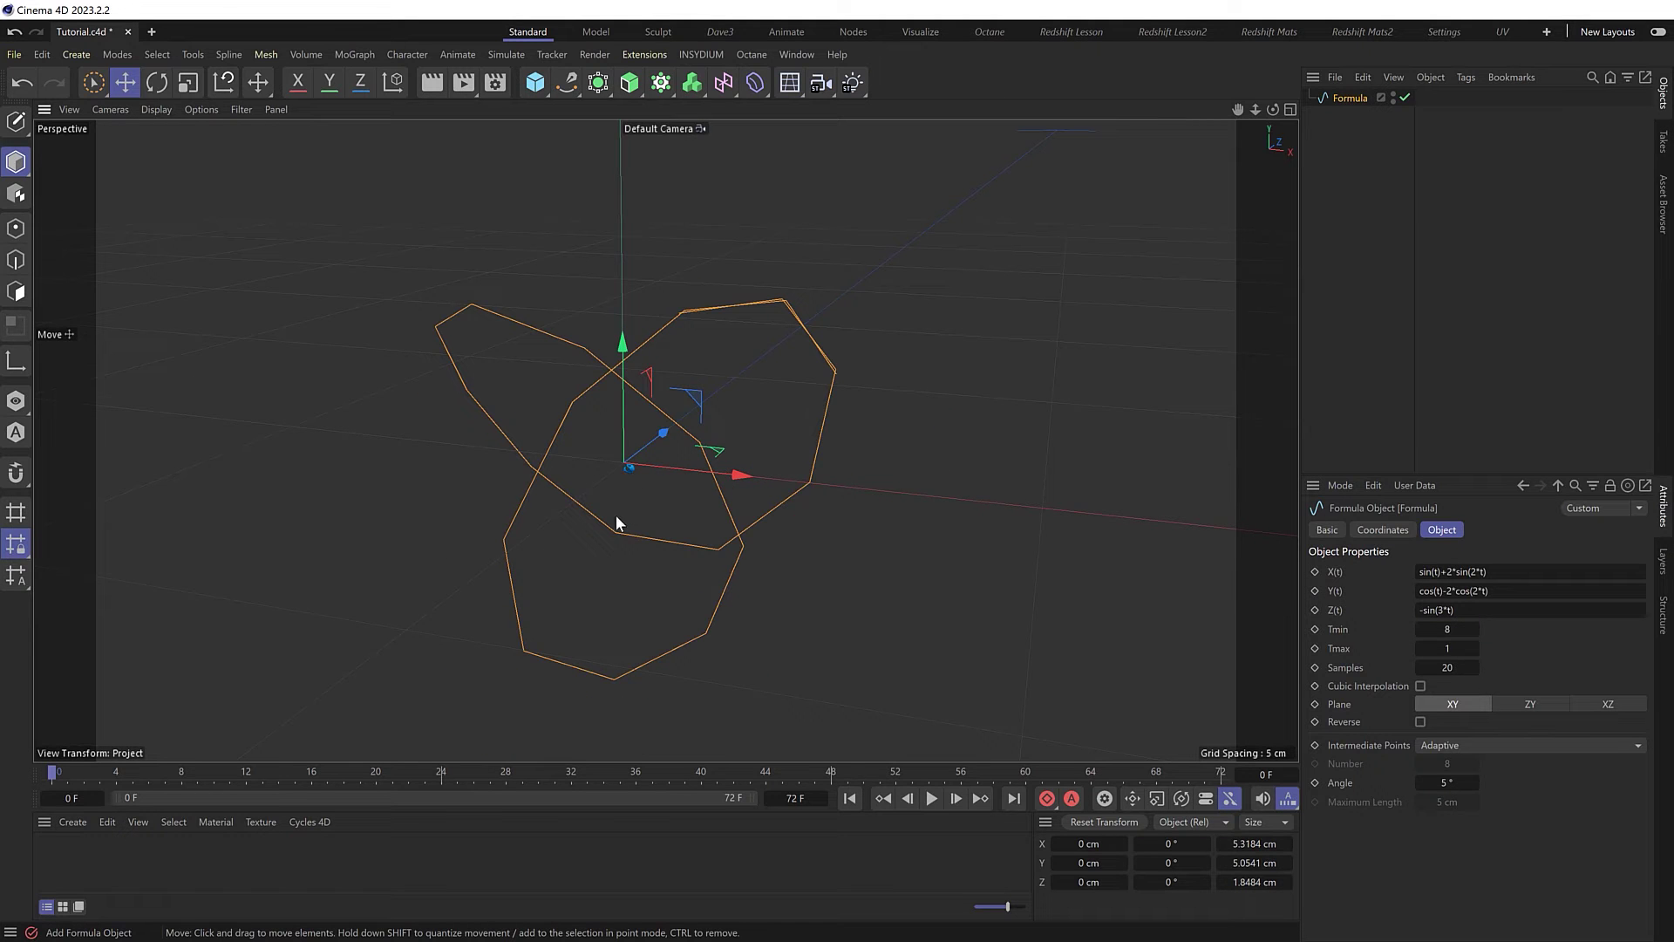
pyautogui.scroll(-2, 614, 523)
pyautogui.keyDown('alt'); pyautogui.moveTo(614, 524); pyautogui.dragTo(621, 524); pyautogui.keyUp('alt')
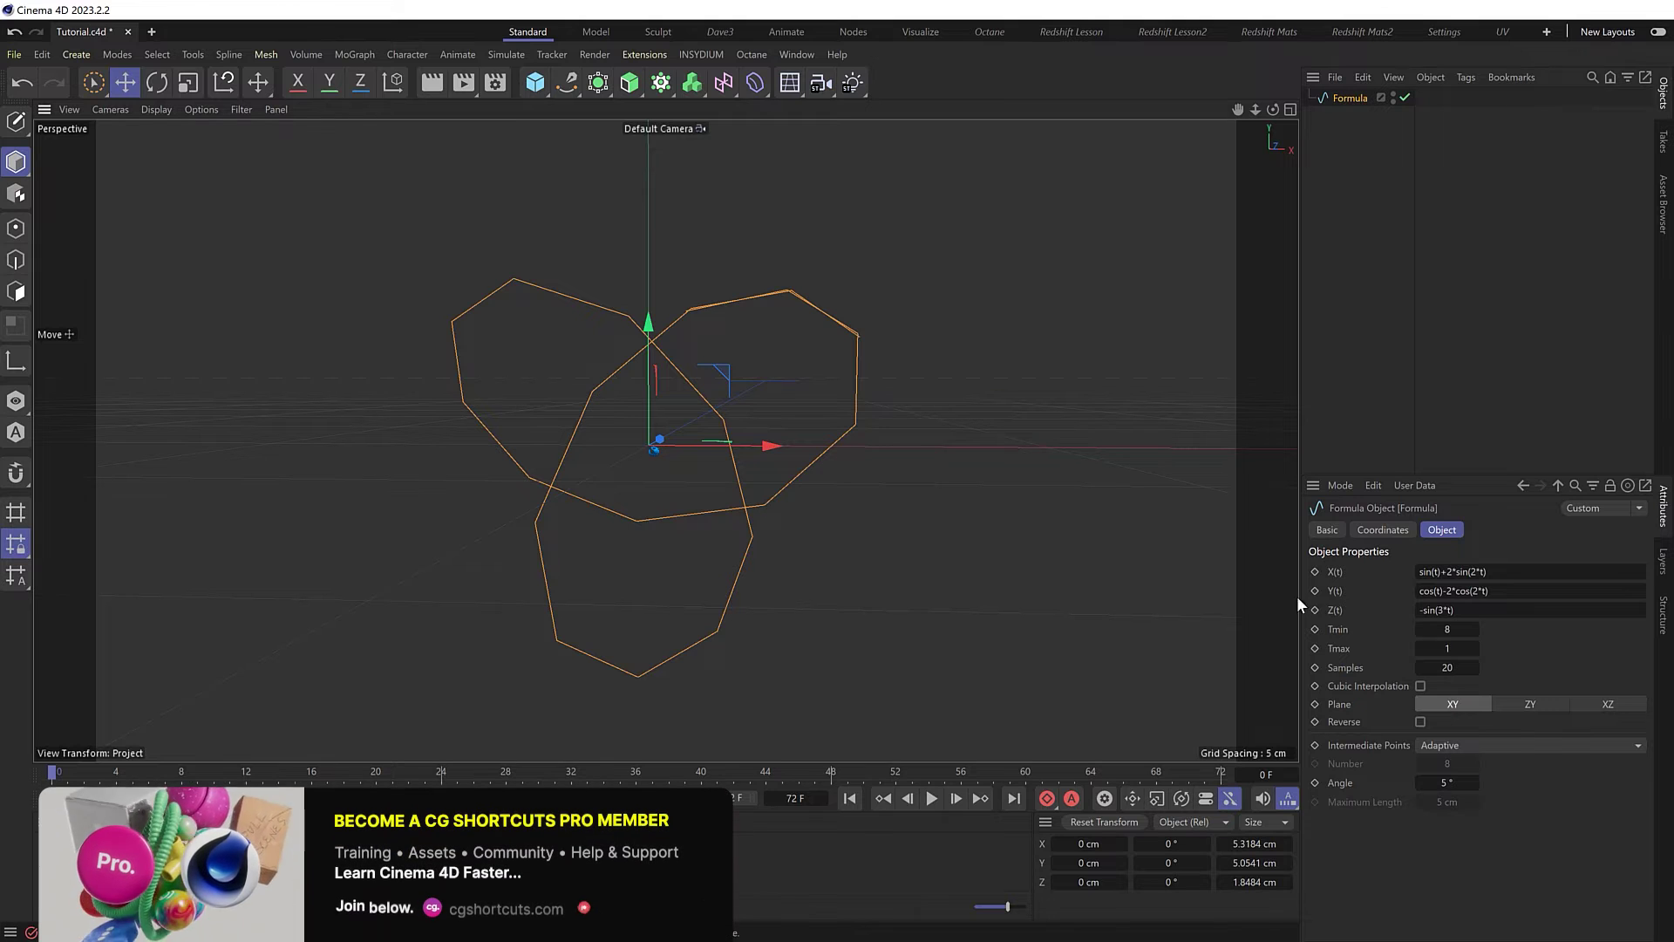
pyautogui.moveTo(1444, 667); pyautogui.dragTo(1452, 667)
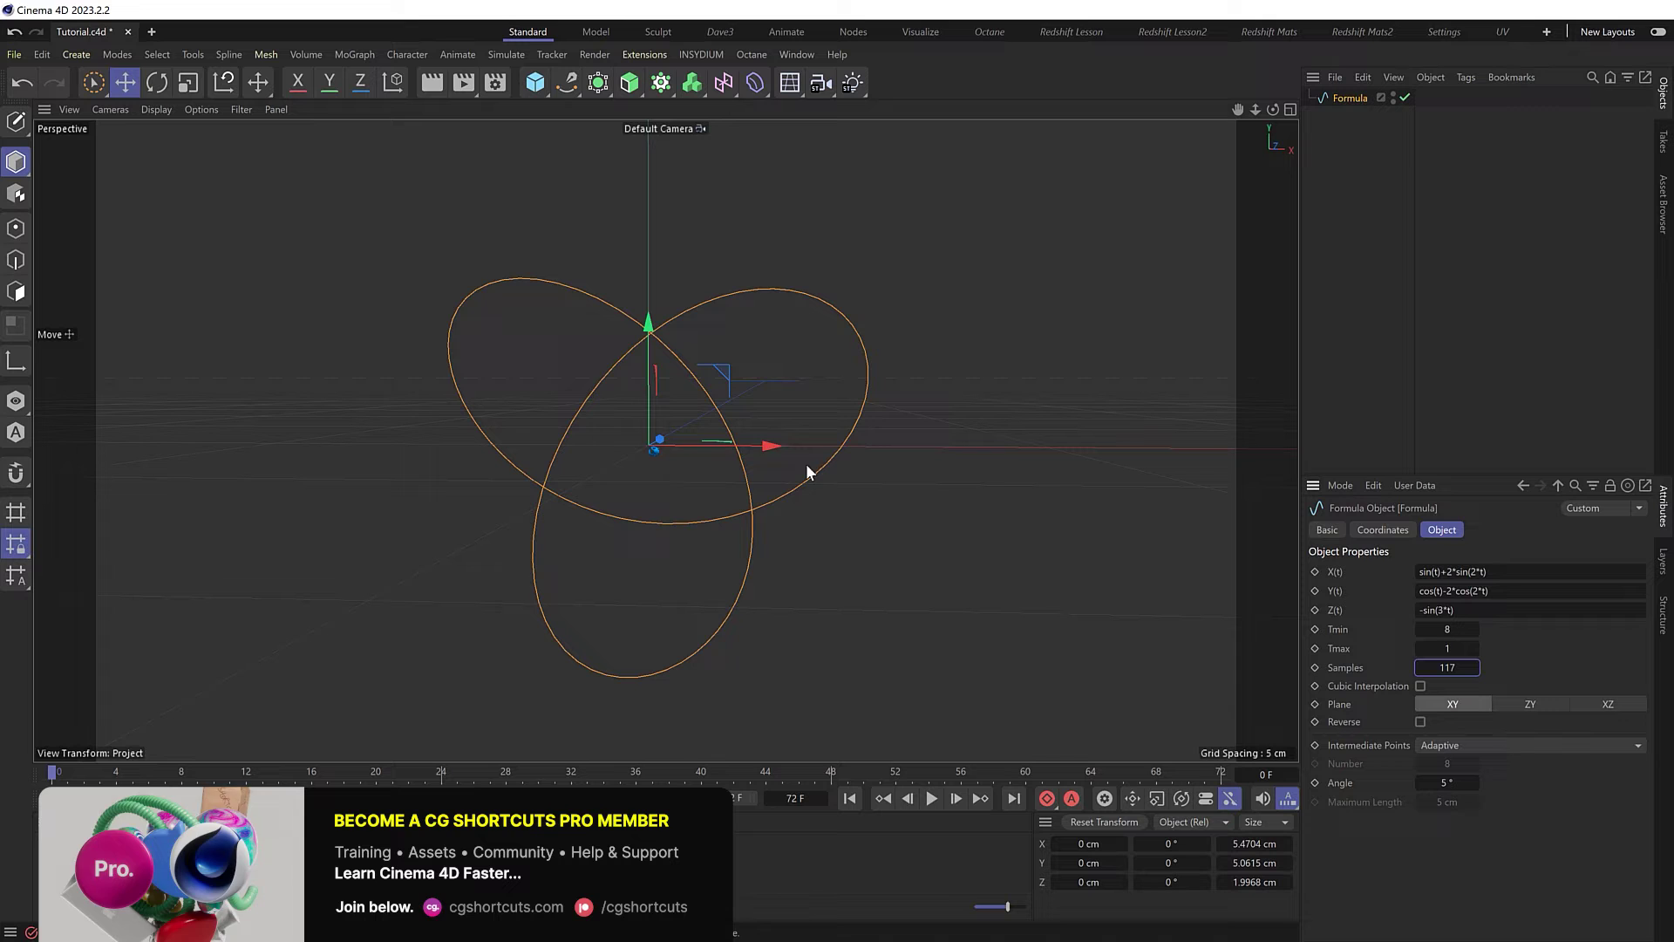
pyautogui.keyDown('alt'); pyautogui.moveTo(710, 490); pyautogui.dragTo(712, 497); pyautogui.keyUp('alt')
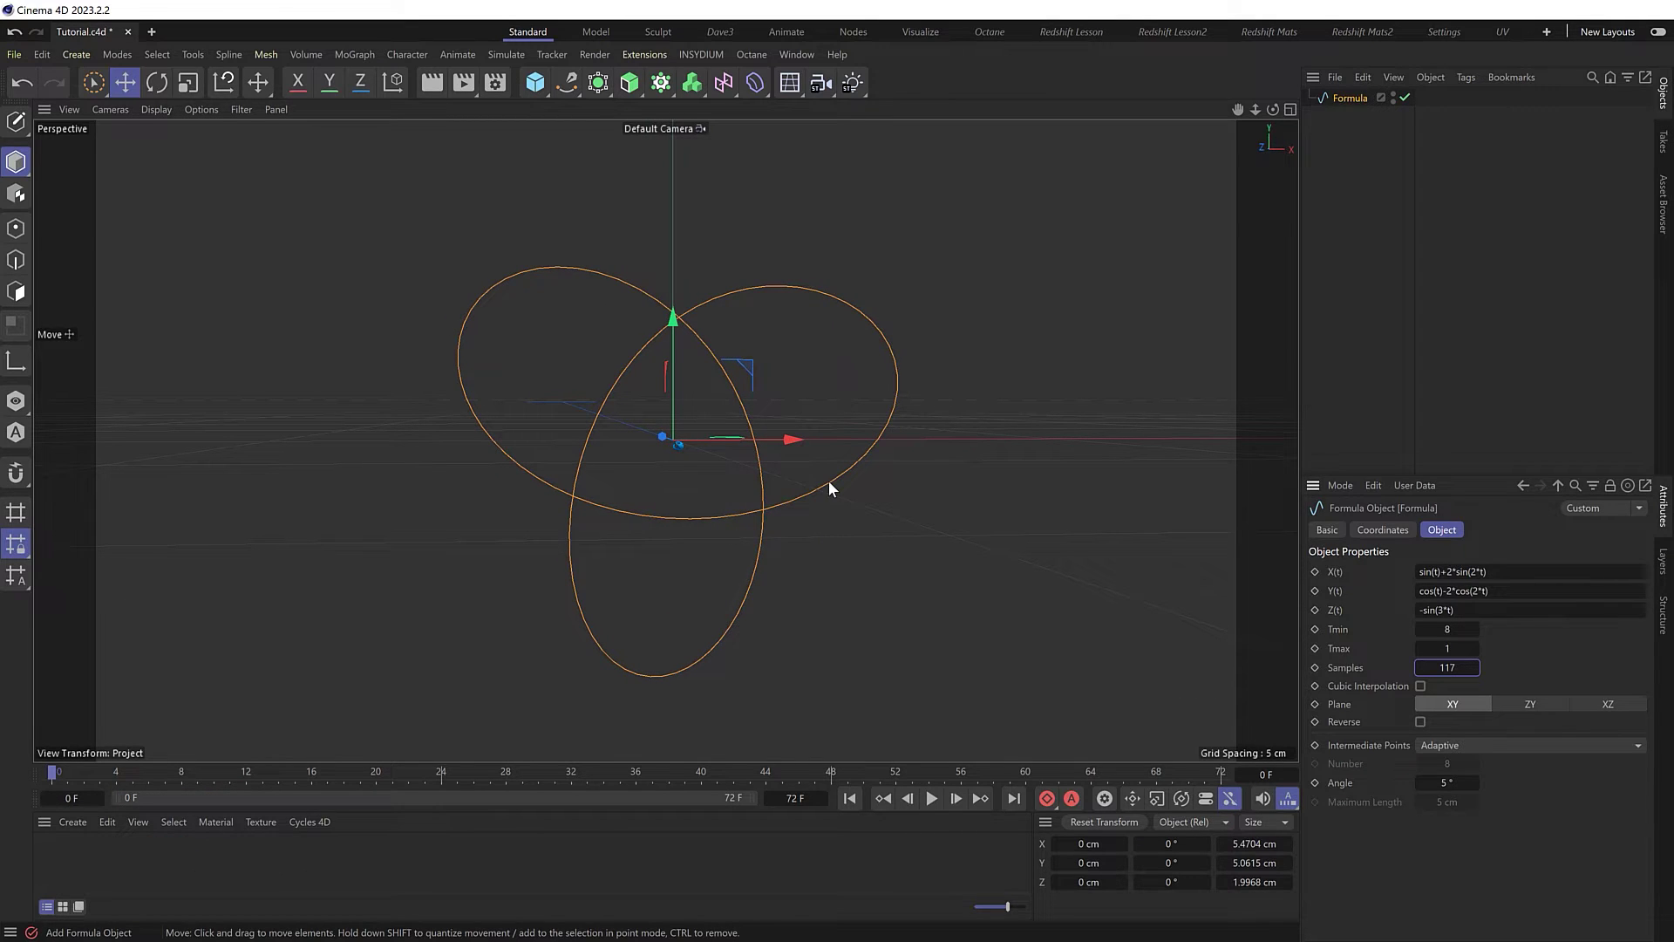
# Step: Rotate the knot spline 180° about the Z axis so that one loop points up
pyautogui.press('r')
pyautogui.moveTo(724, 384); pyautogui.dragTo(611, 520)
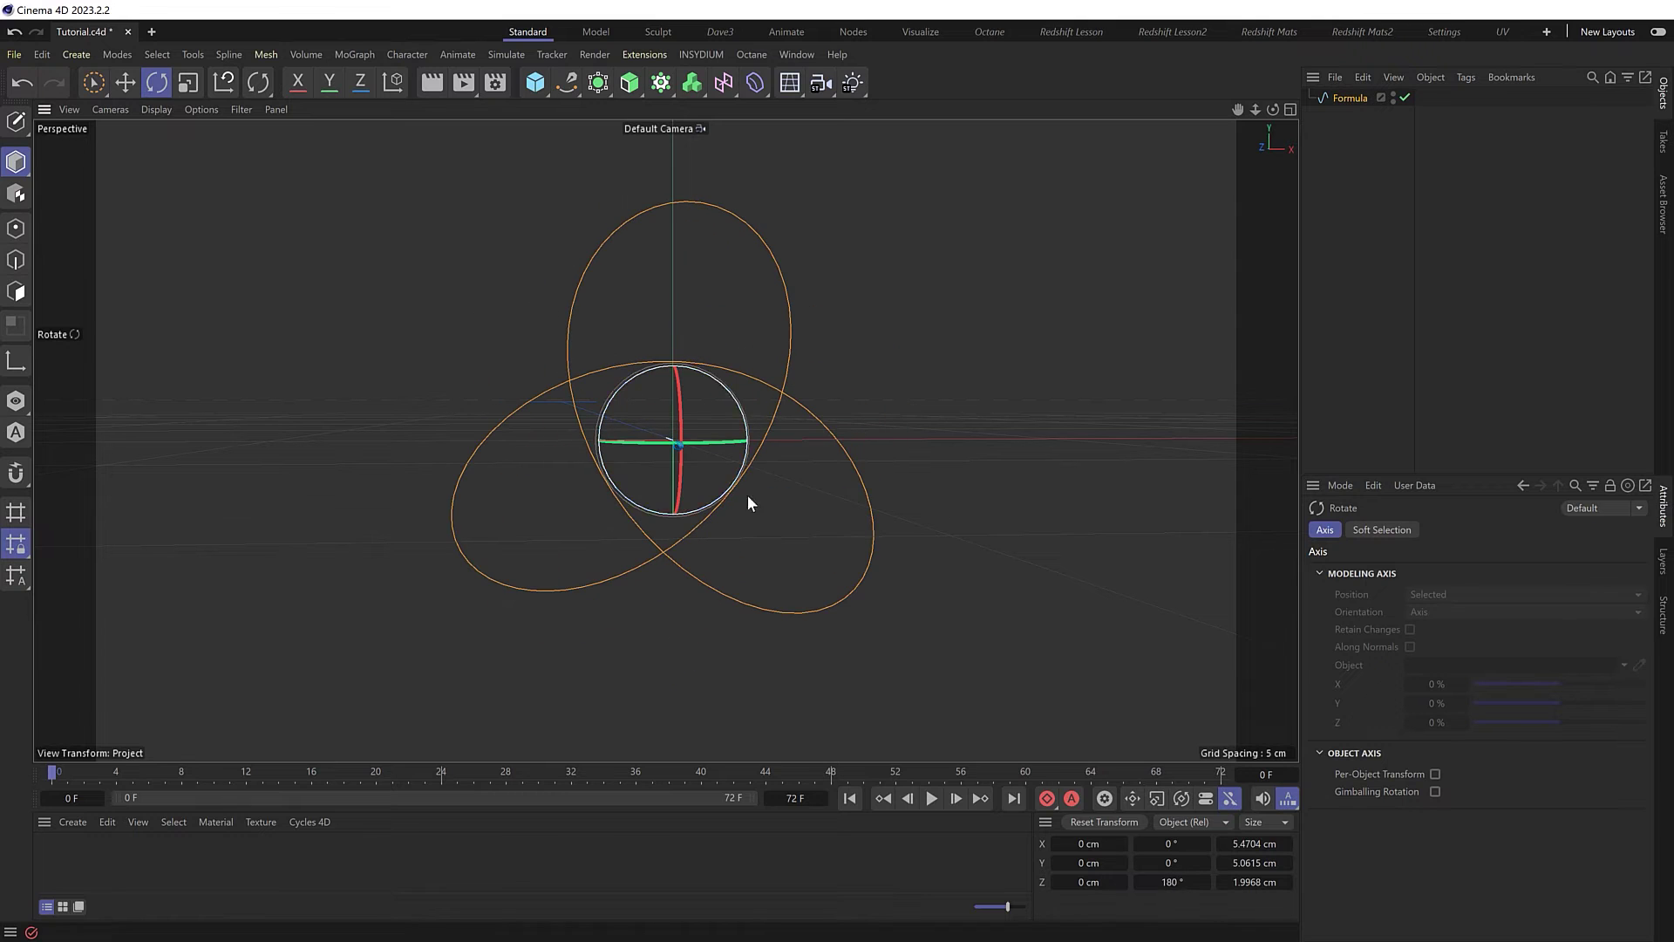
pyautogui.click(1005, 449)
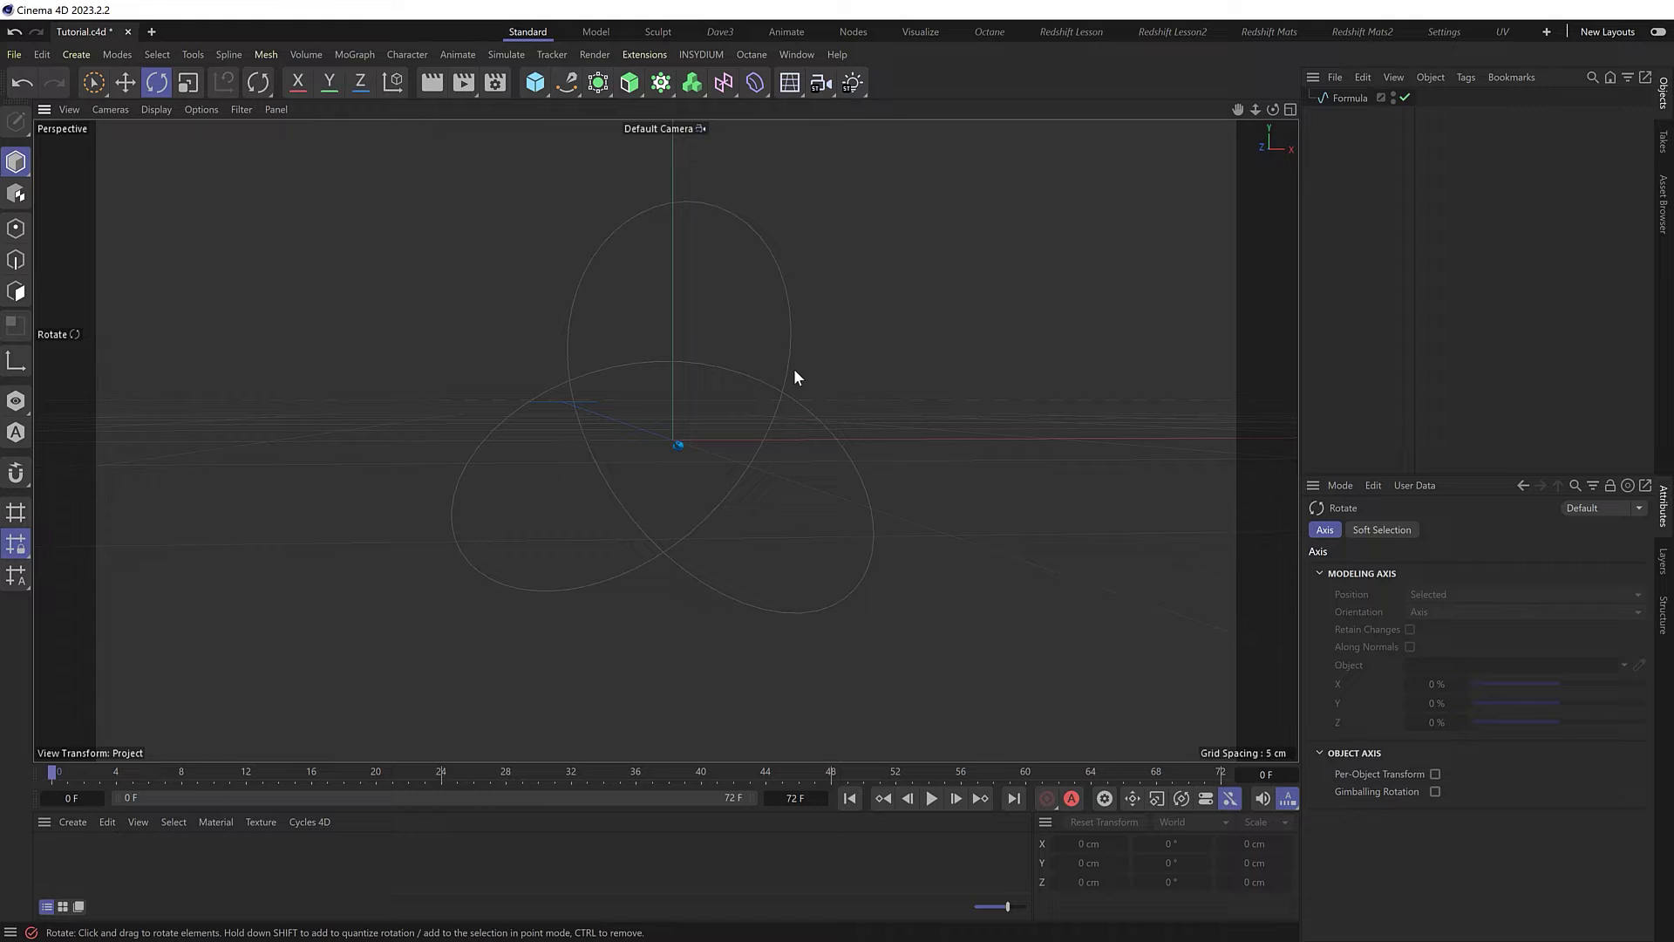
# Step: Add a Sweep generator as the parent of the Formula spline
pyautogui.click(1347, 99)
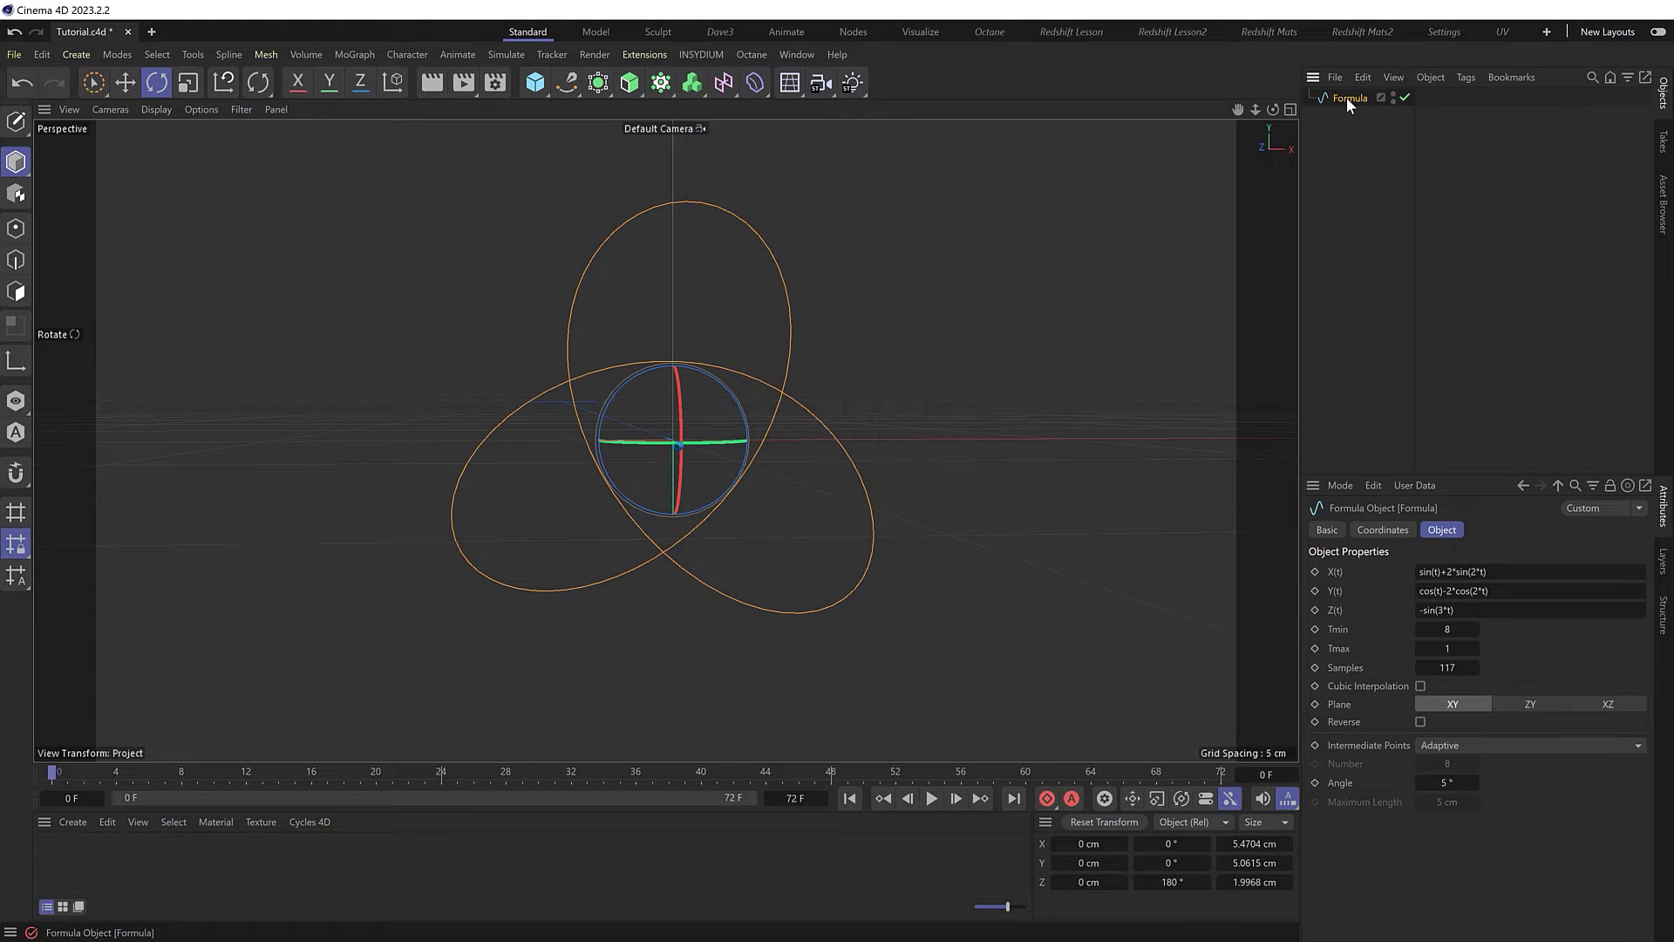
pyautogui.hotkey('shift', 'c')
pyautogui.write('sweep')
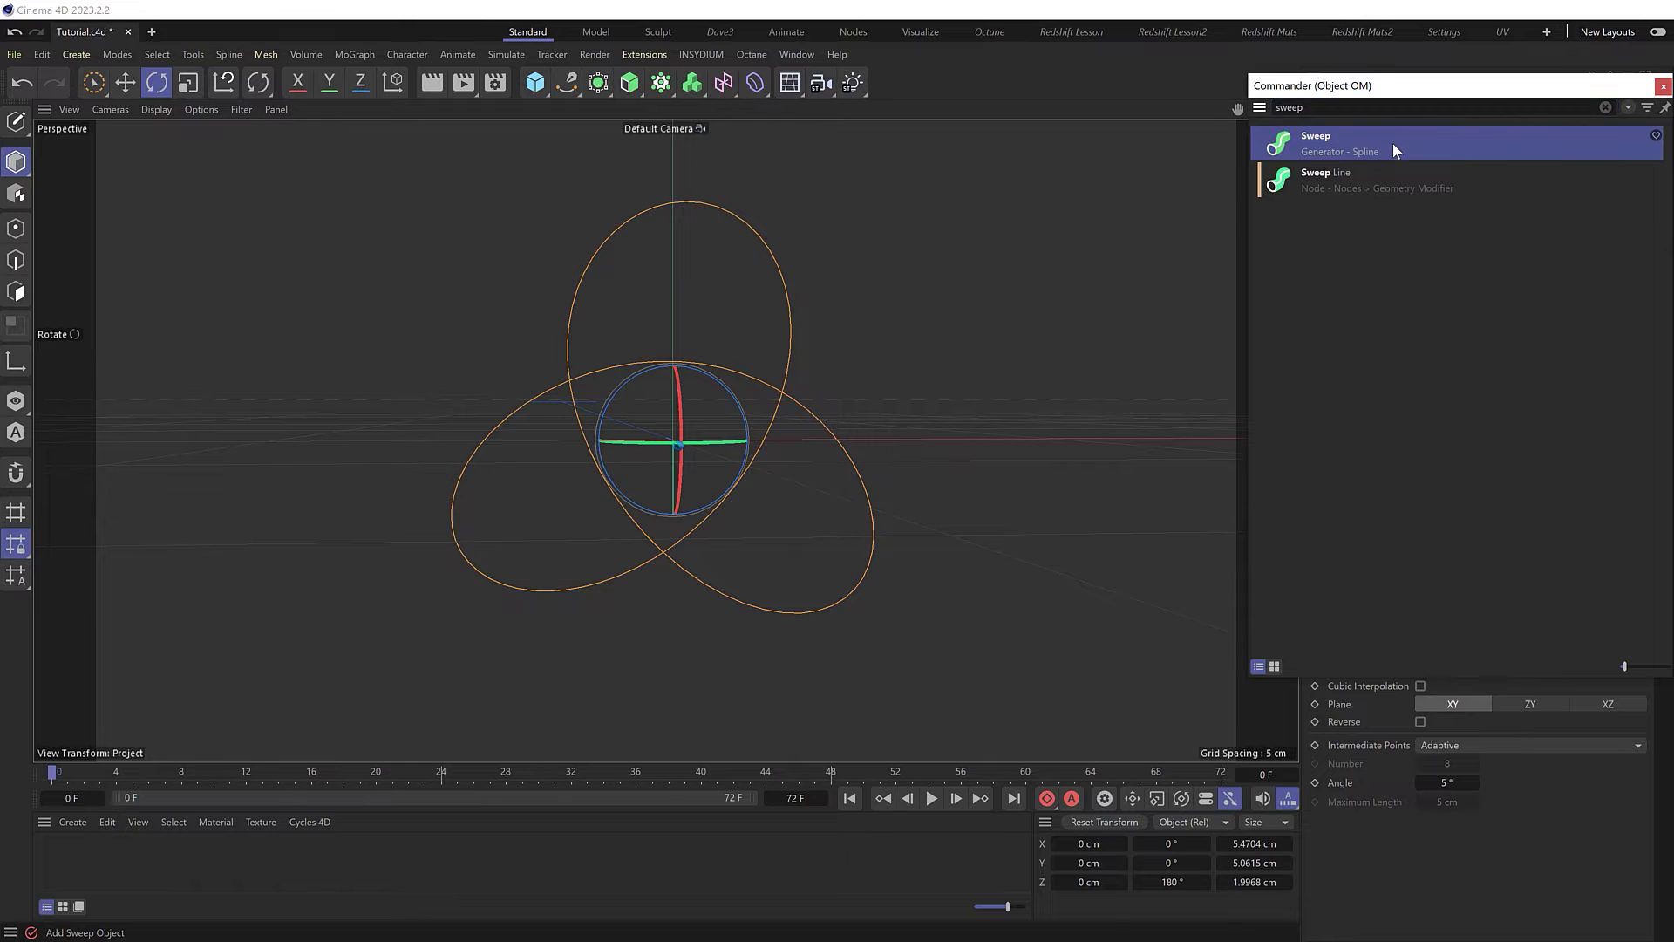
pyautogui.click(1393, 145)
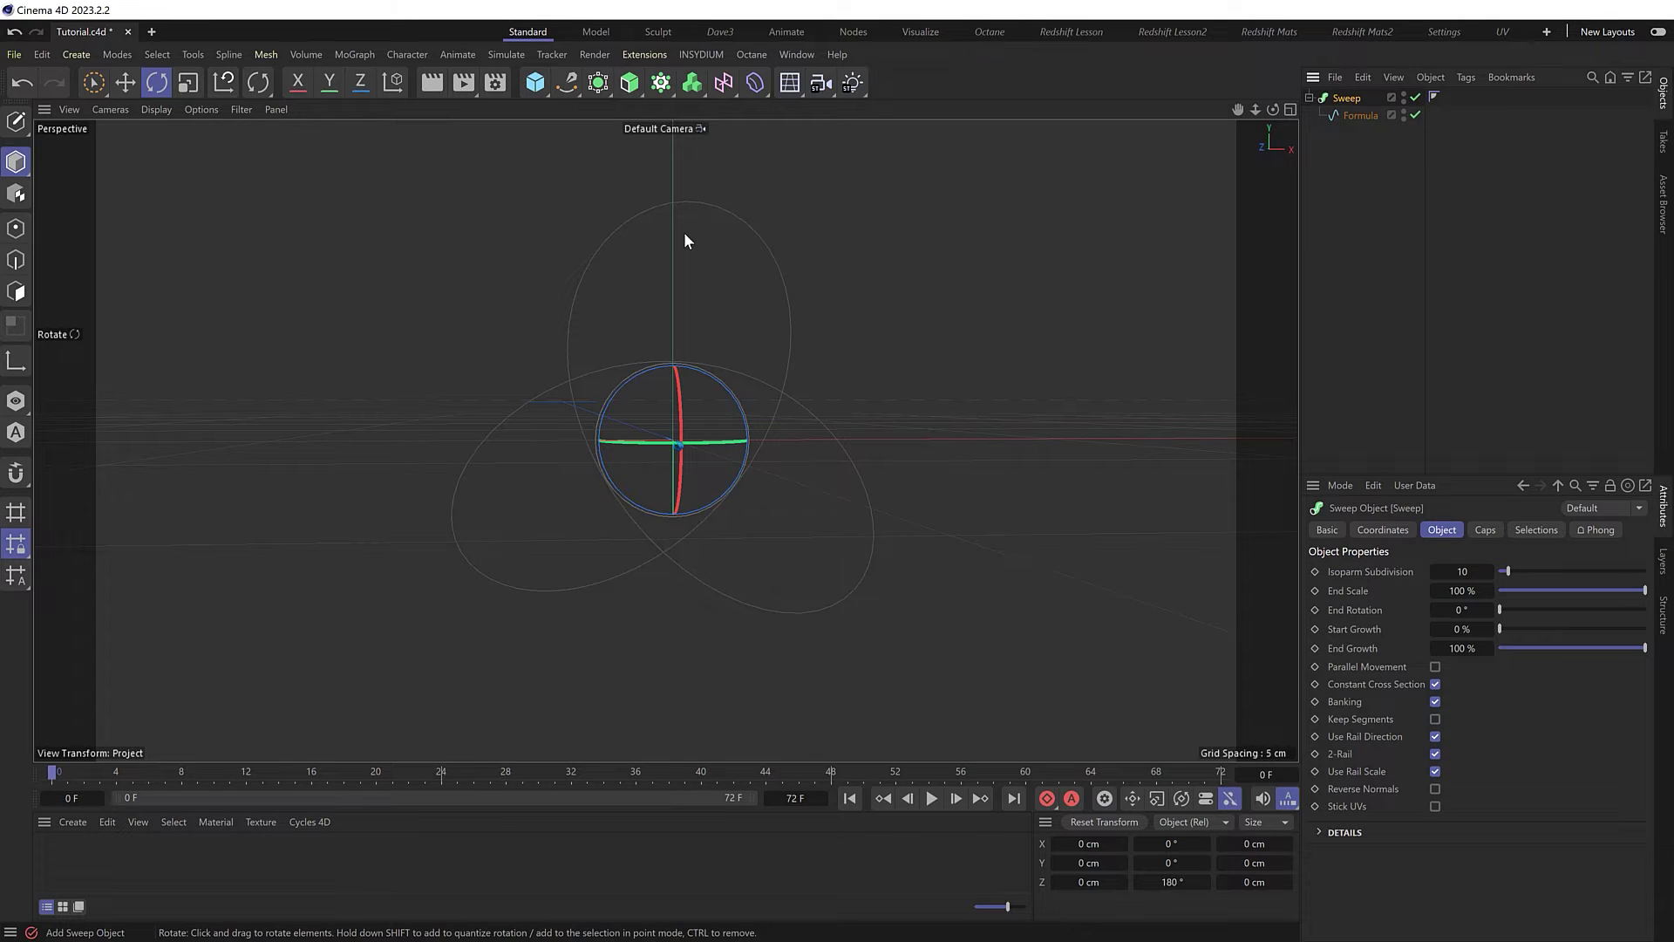
# Step: Add a Circle spline inside the Sweep, above the Formula spline, and set its radius to 0.5 cm
pyautogui.hotkey('shift', 'c')
pyautogui.write('circle')
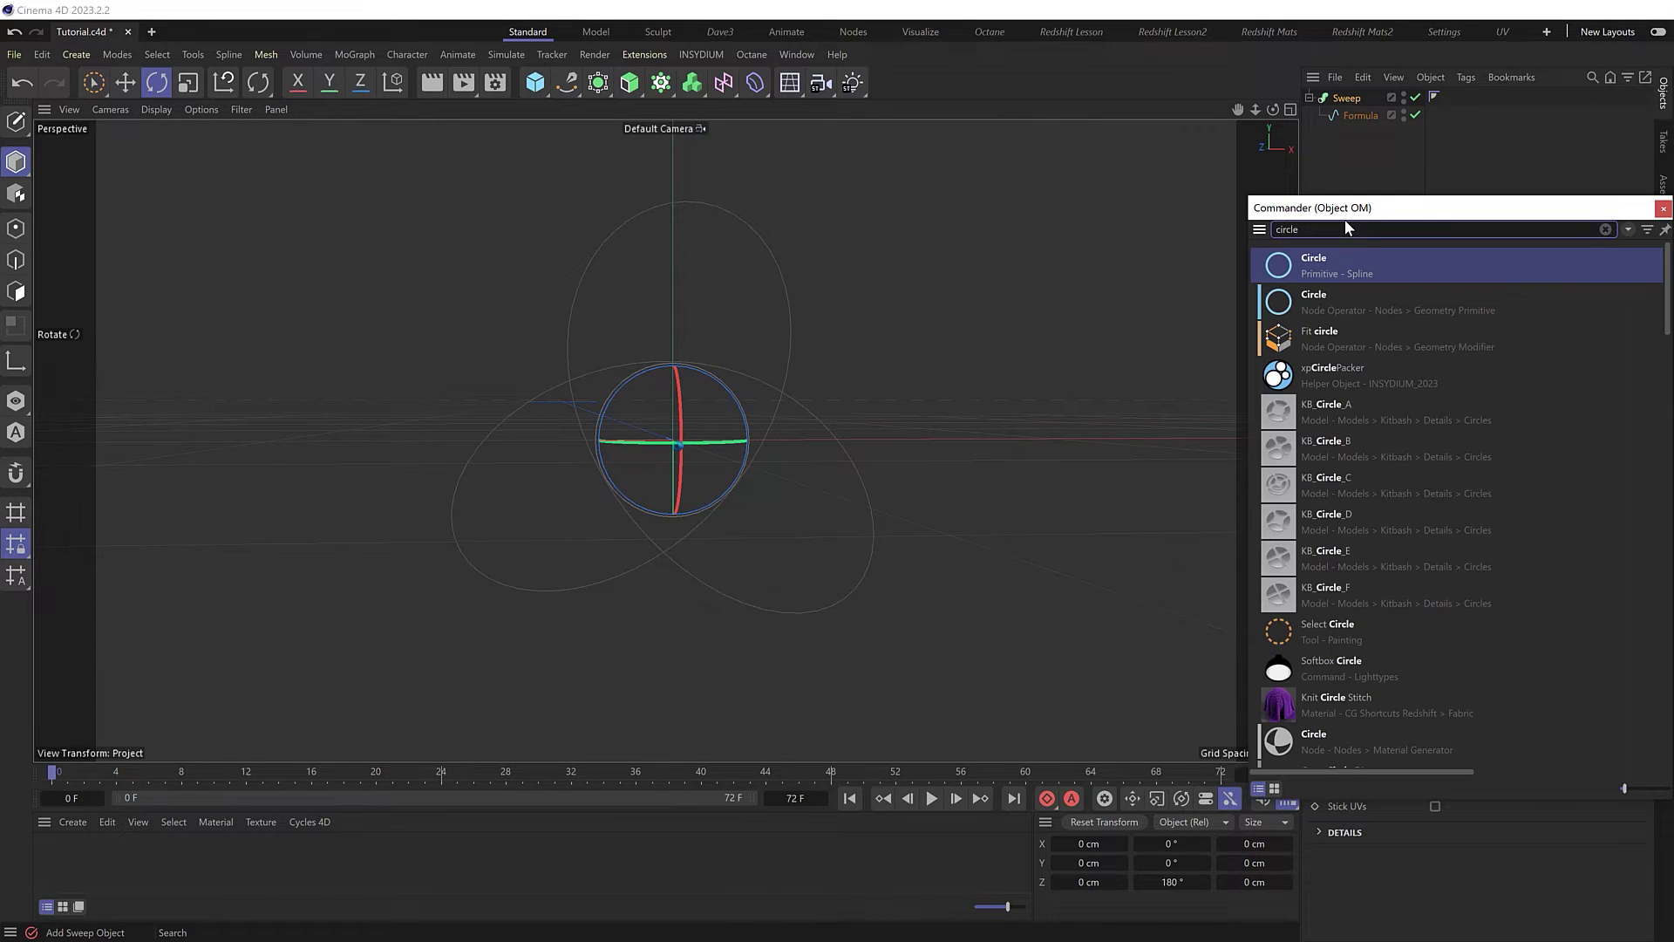
pyautogui.click(1378, 263)
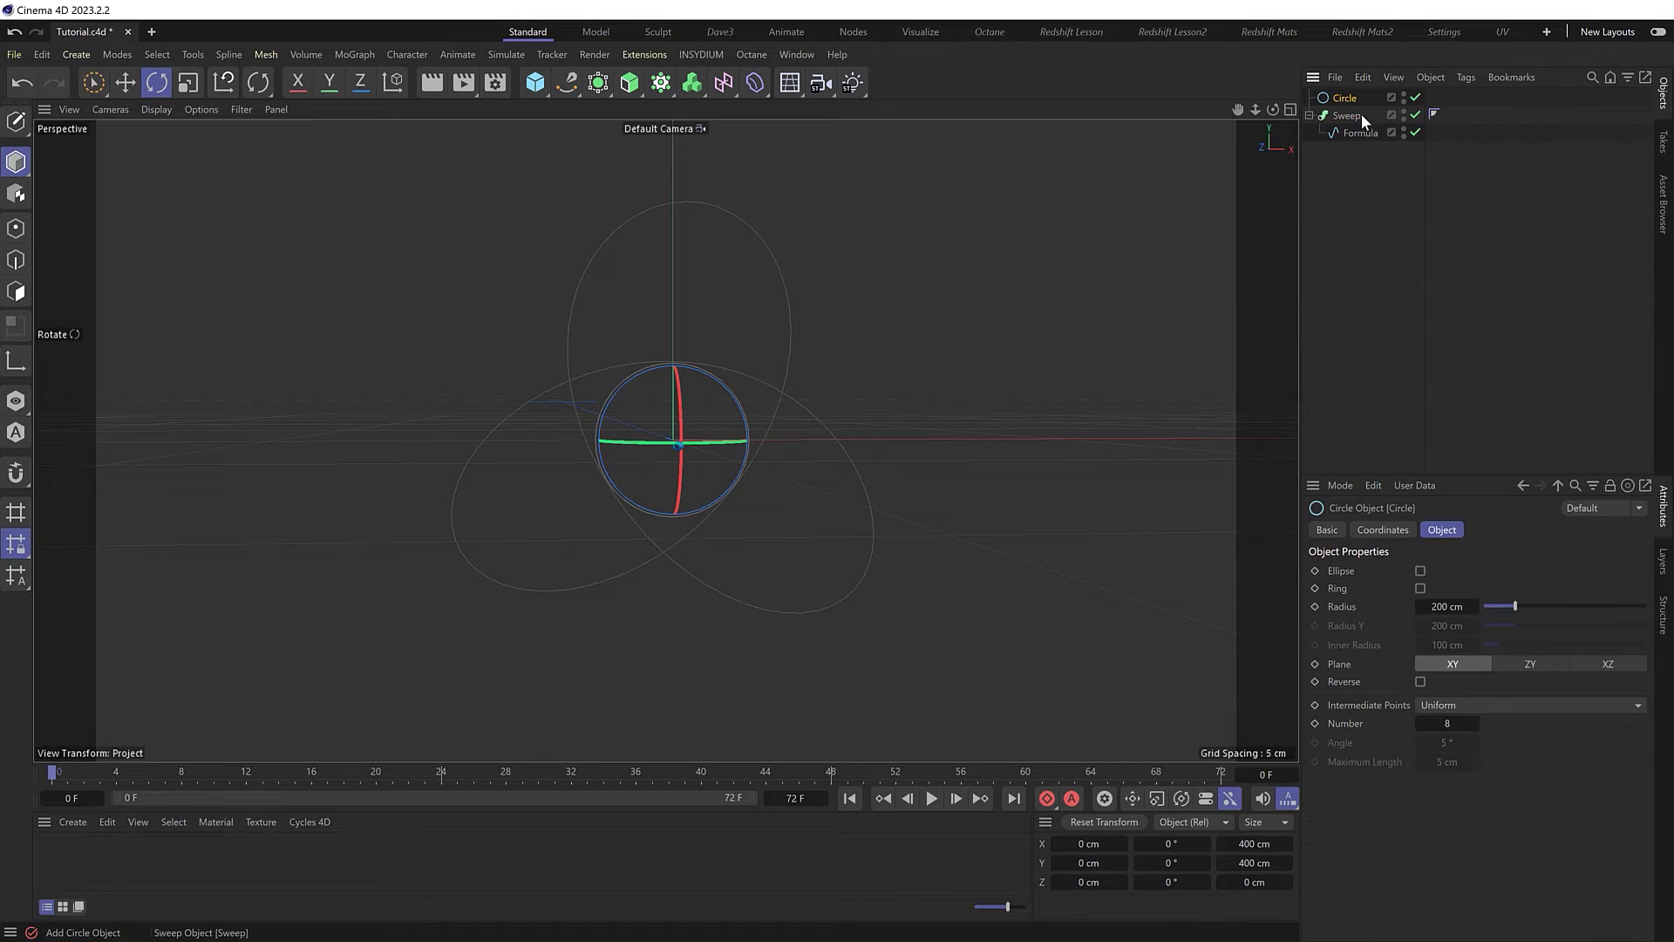
pyautogui.moveTo(1362, 122); pyautogui.dragTo(1362, 122)
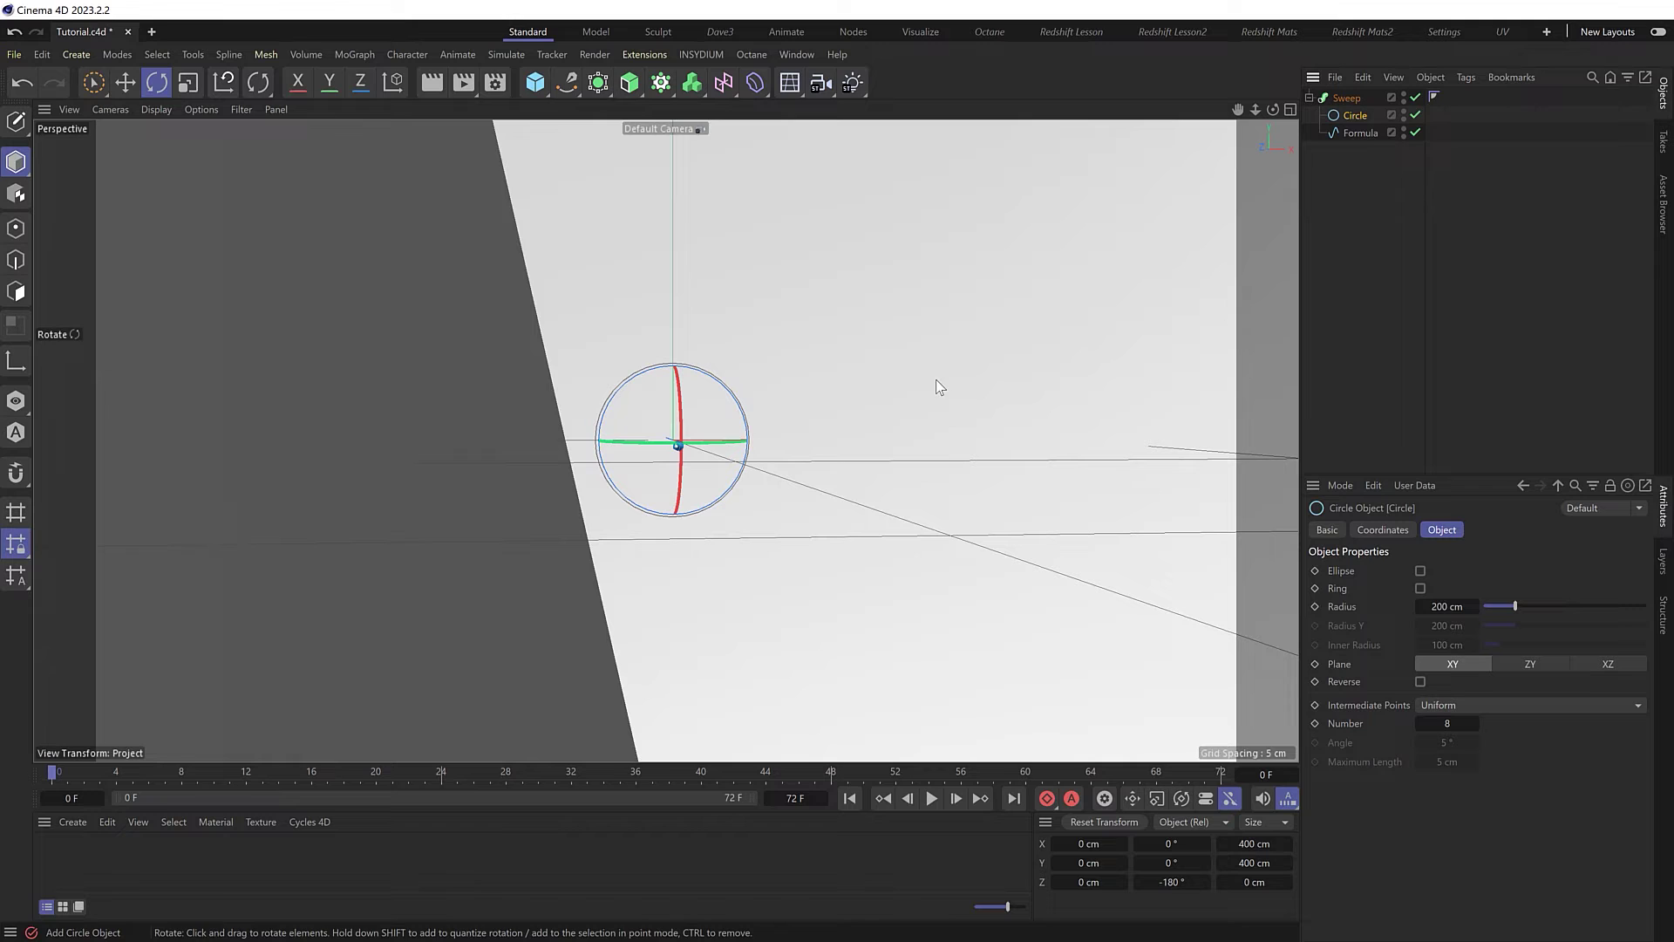
pyautogui.click(1443, 607)
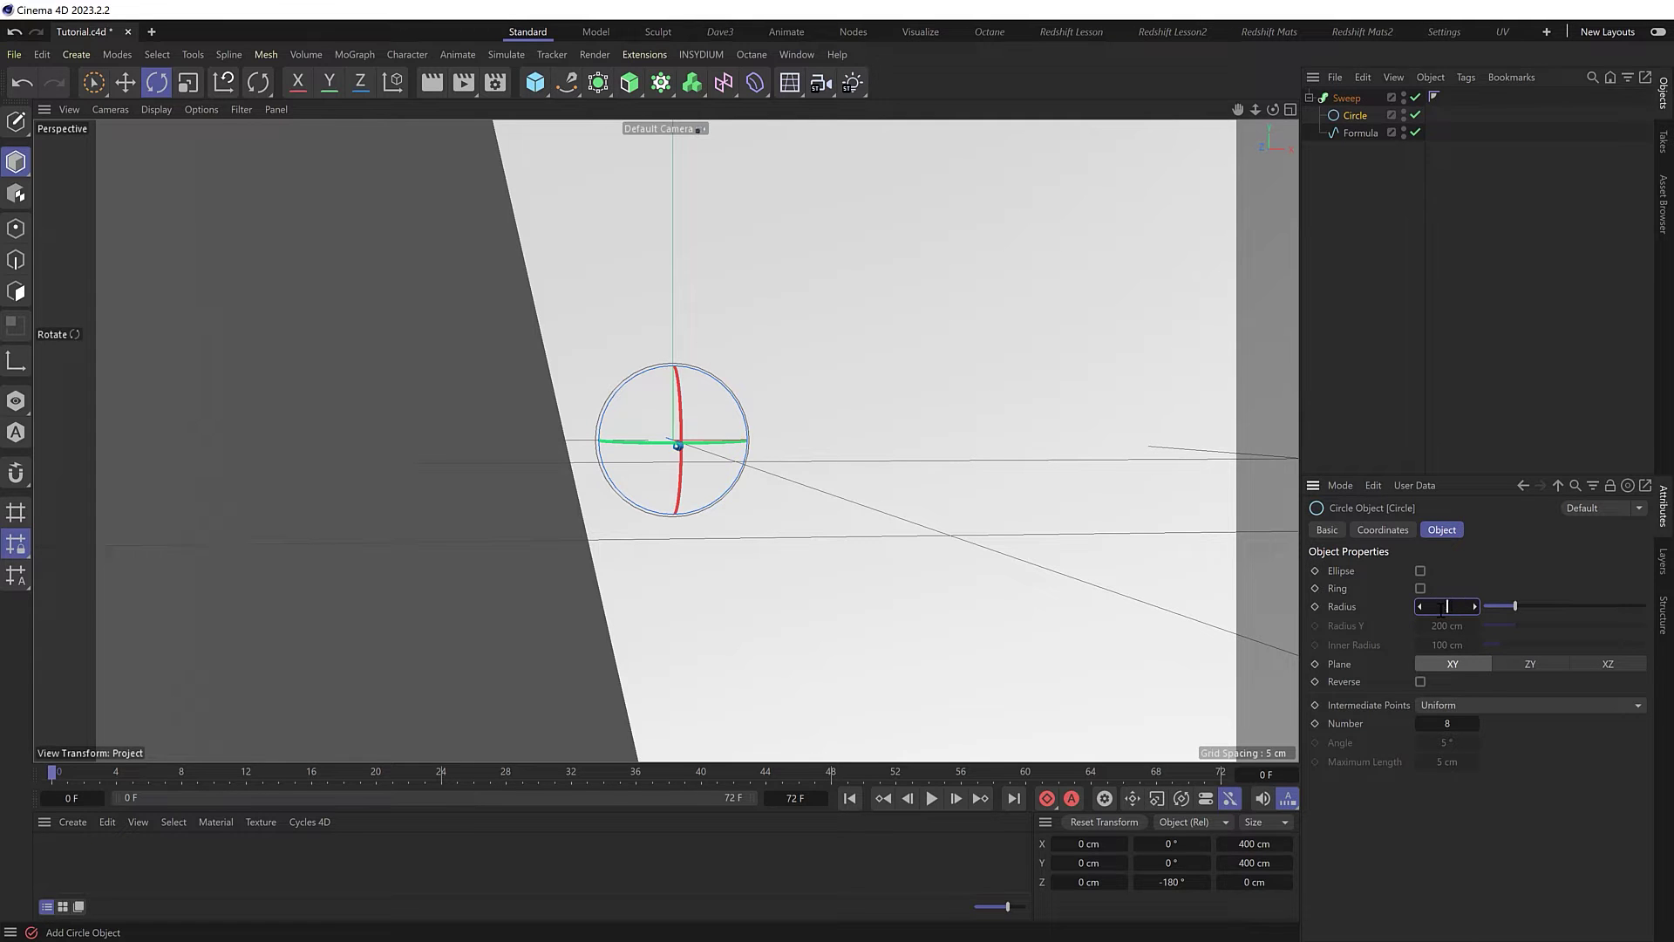
pyautogui.write('.5')
pyautogui.press('Return')
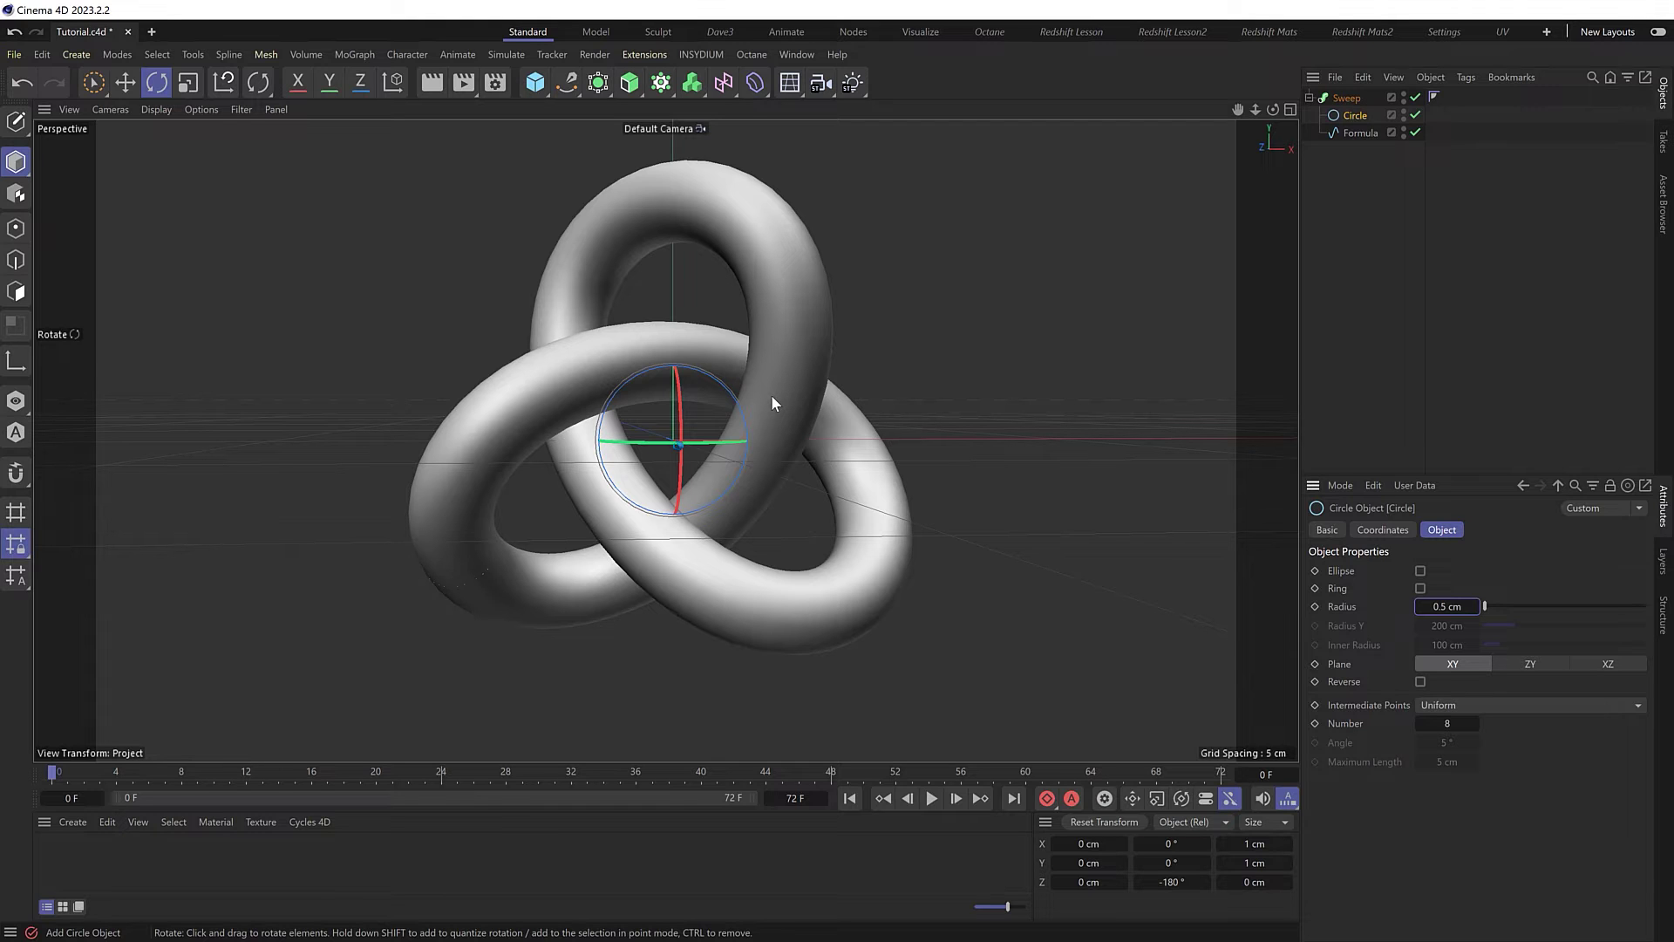
# Step: Display the mesh lines over the shaded knot and set the circle's intermediate points number to 1
pyautogui.press('n')
pyautogui.press('b')
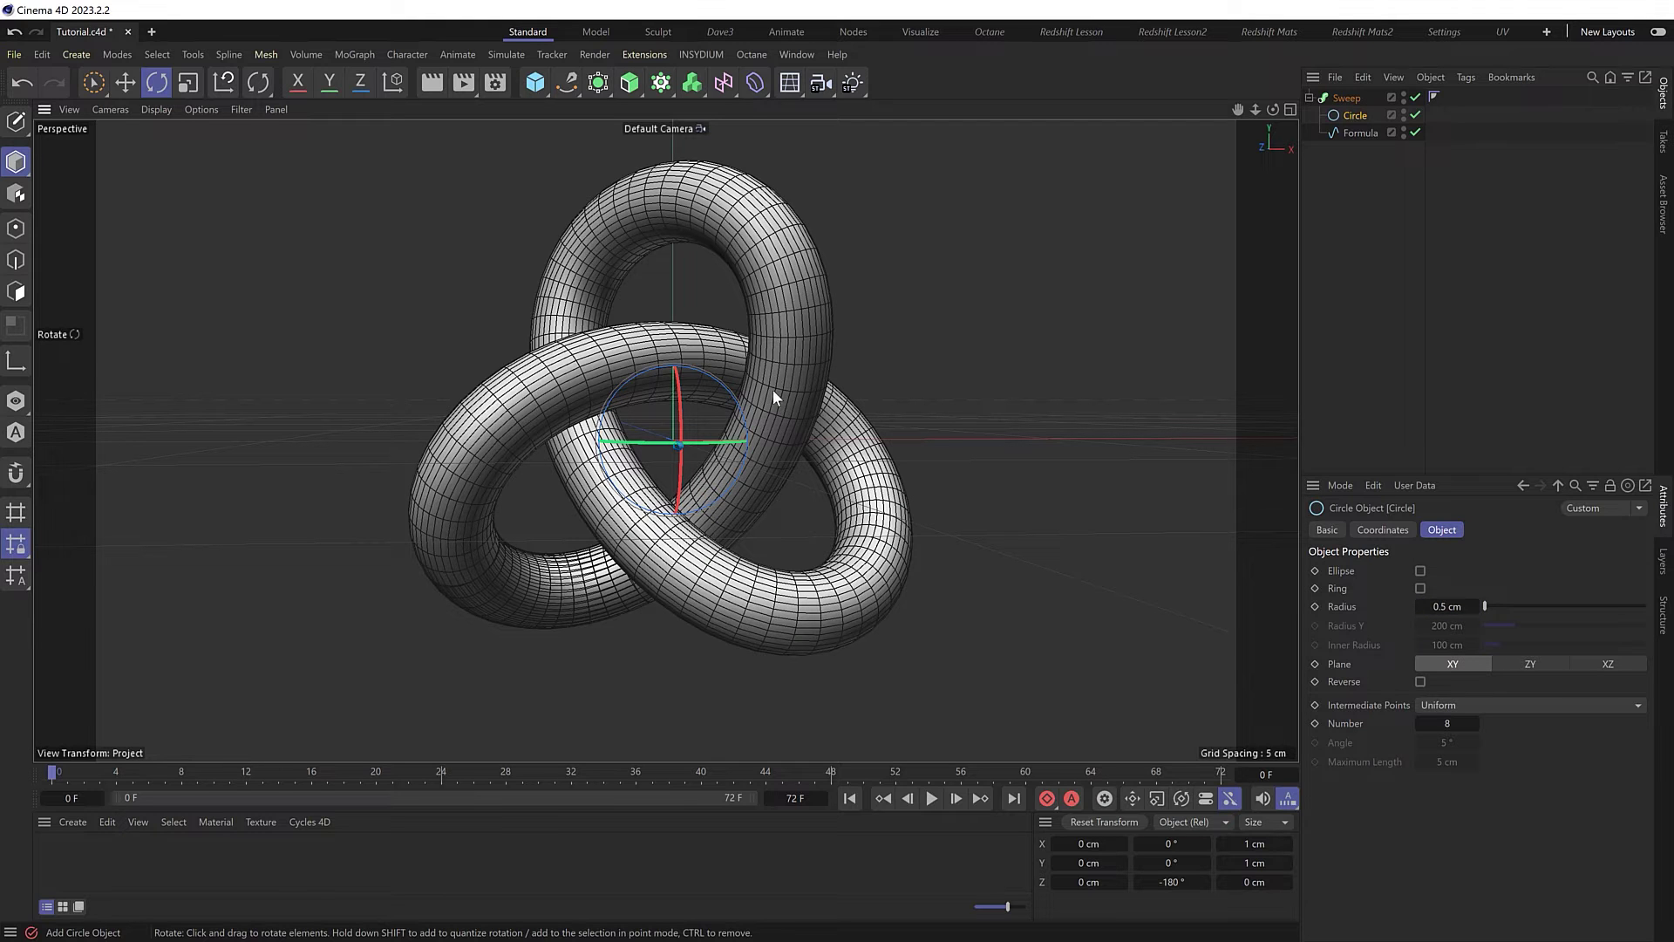
pyautogui.keyDown('alt'); pyautogui.moveTo(790, 374); pyautogui.dragTo(786, 388, button='middle'); pyautogui.keyUp('alt')
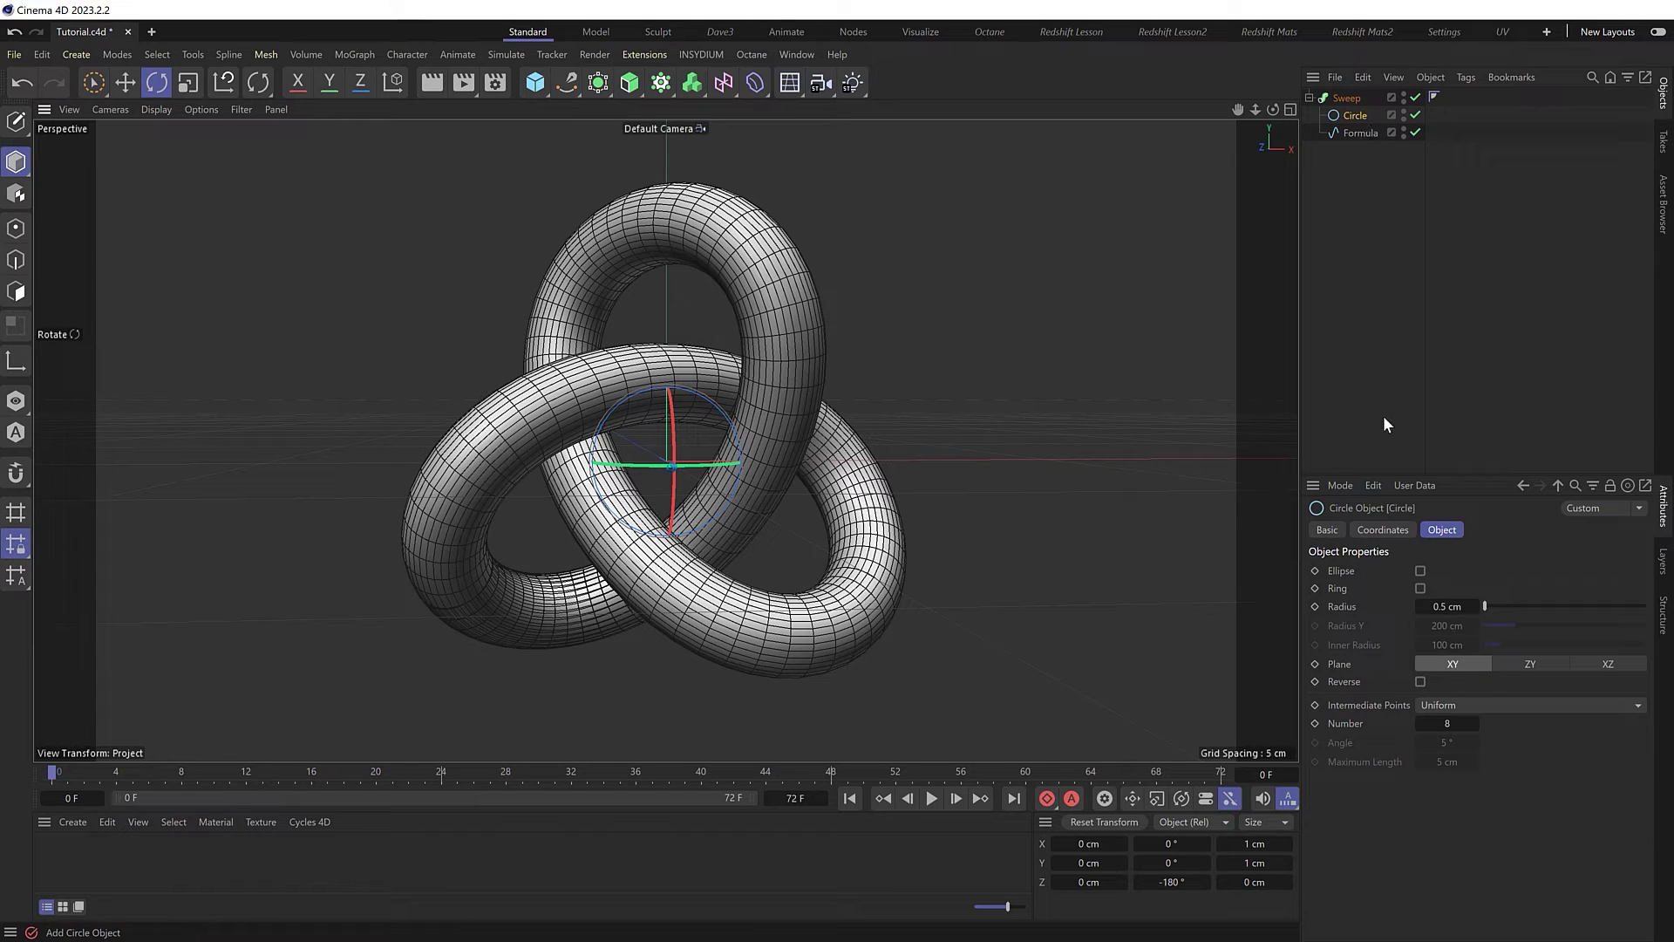
pyautogui.click(1448, 724)
pyautogui.press('Return')
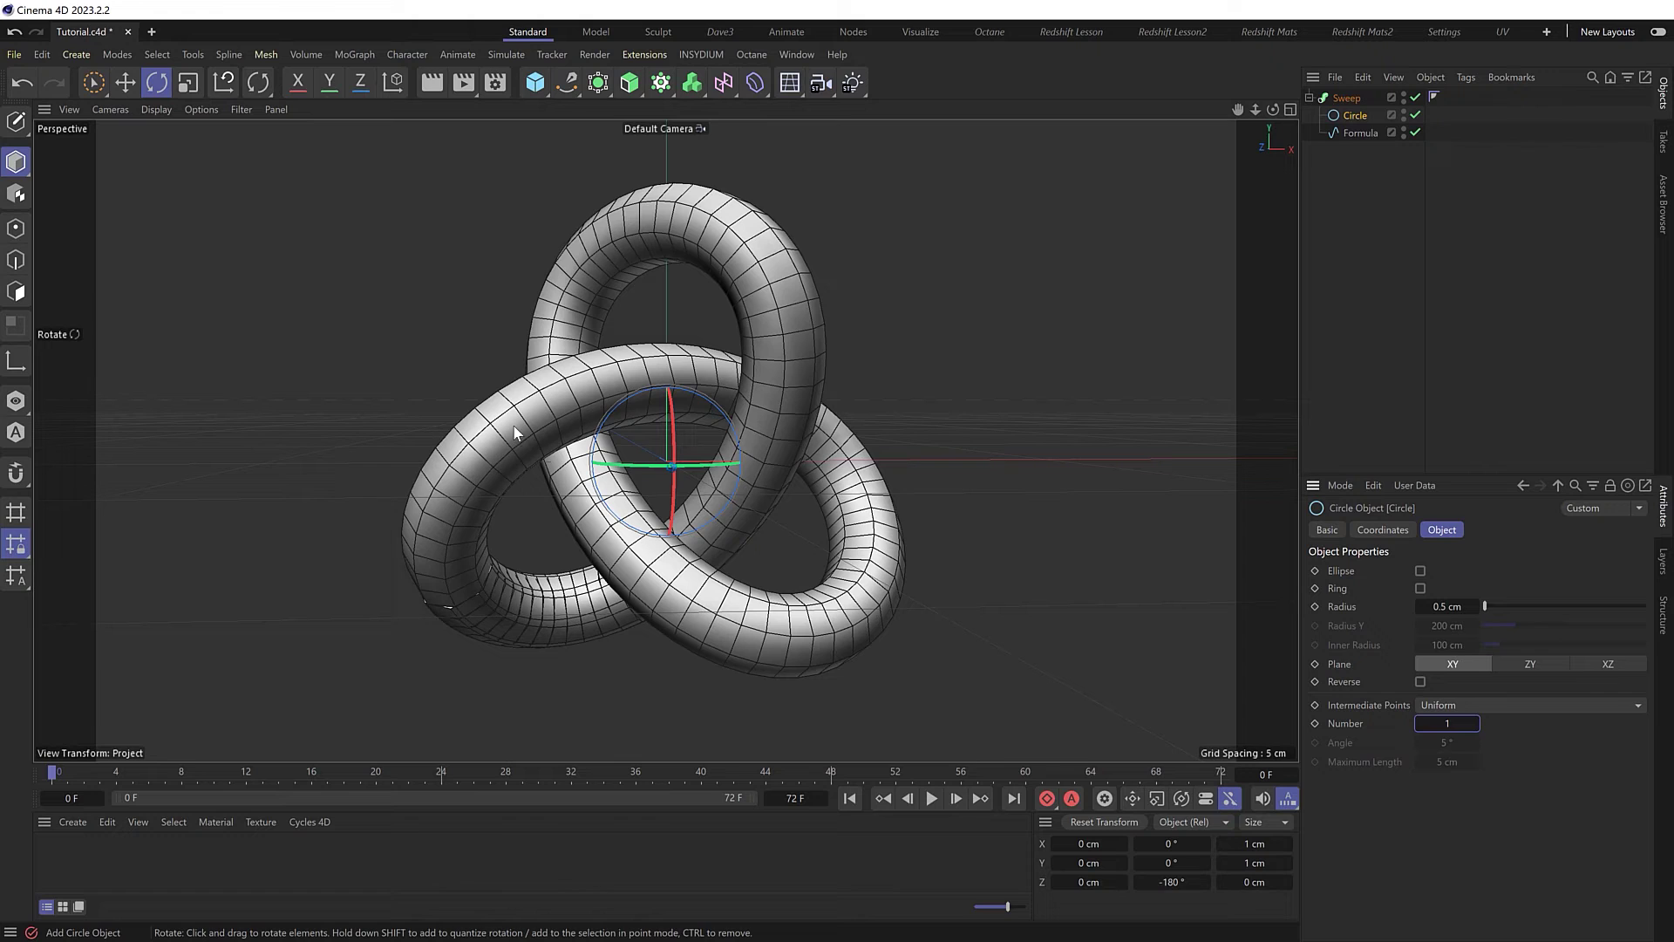
# Step: Reduce the Formula spline's Samples to 60
pyautogui.click(1365, 136)
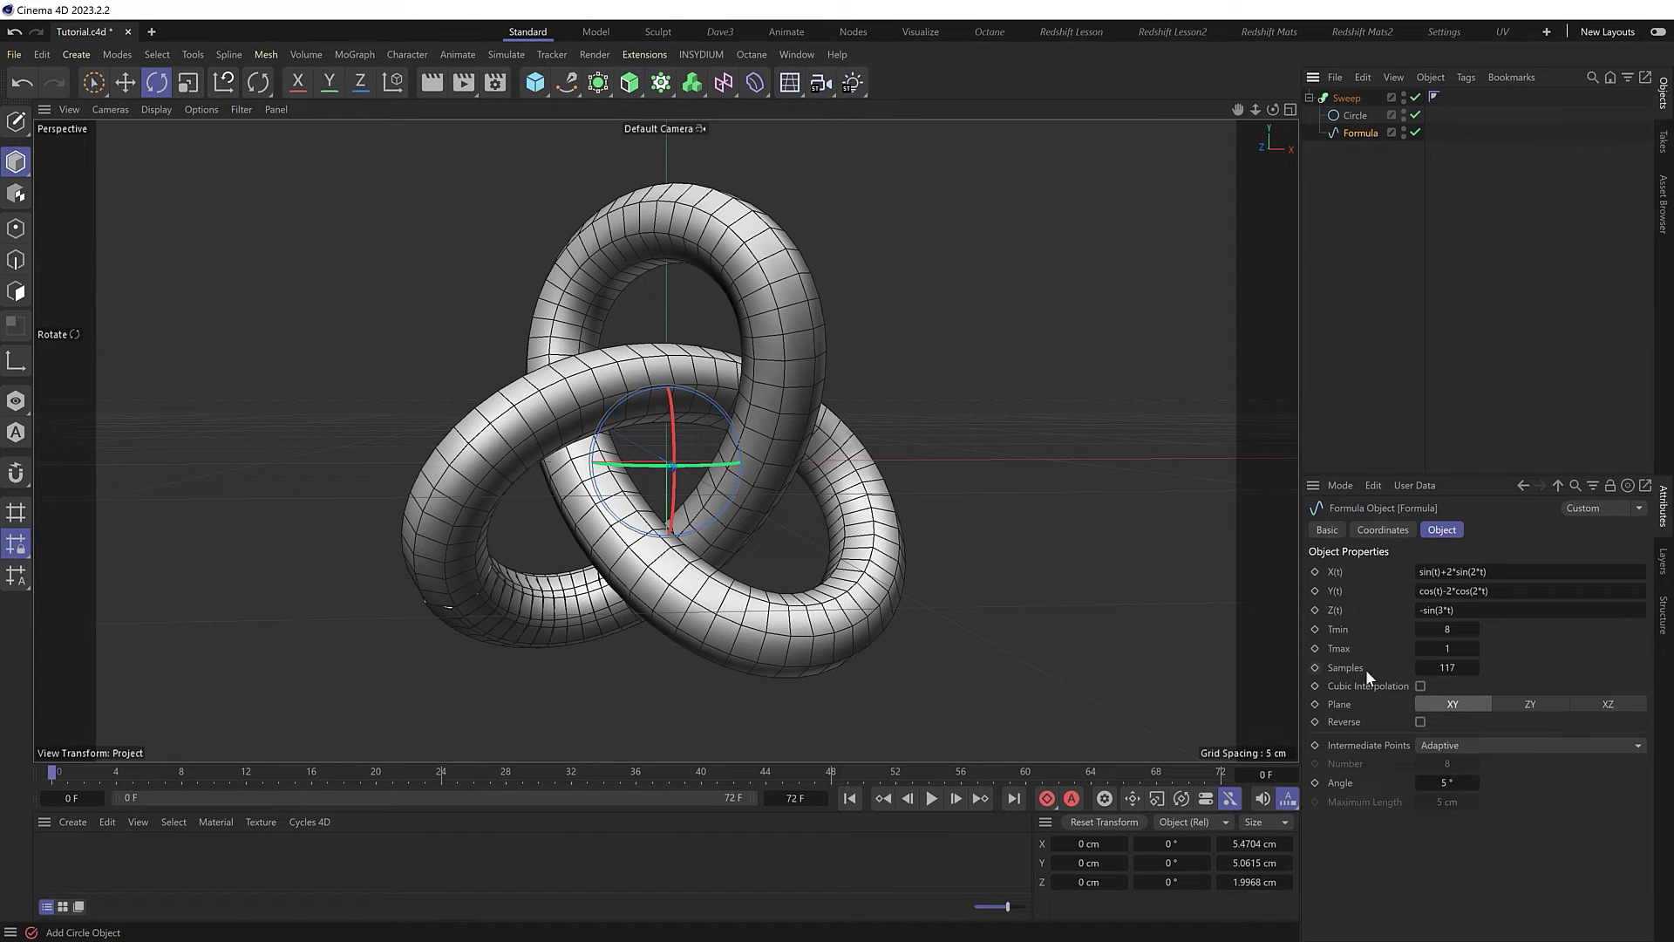
pyautogui.moveTo(1448, 667); pyautogui.dragTo(1449, 667)
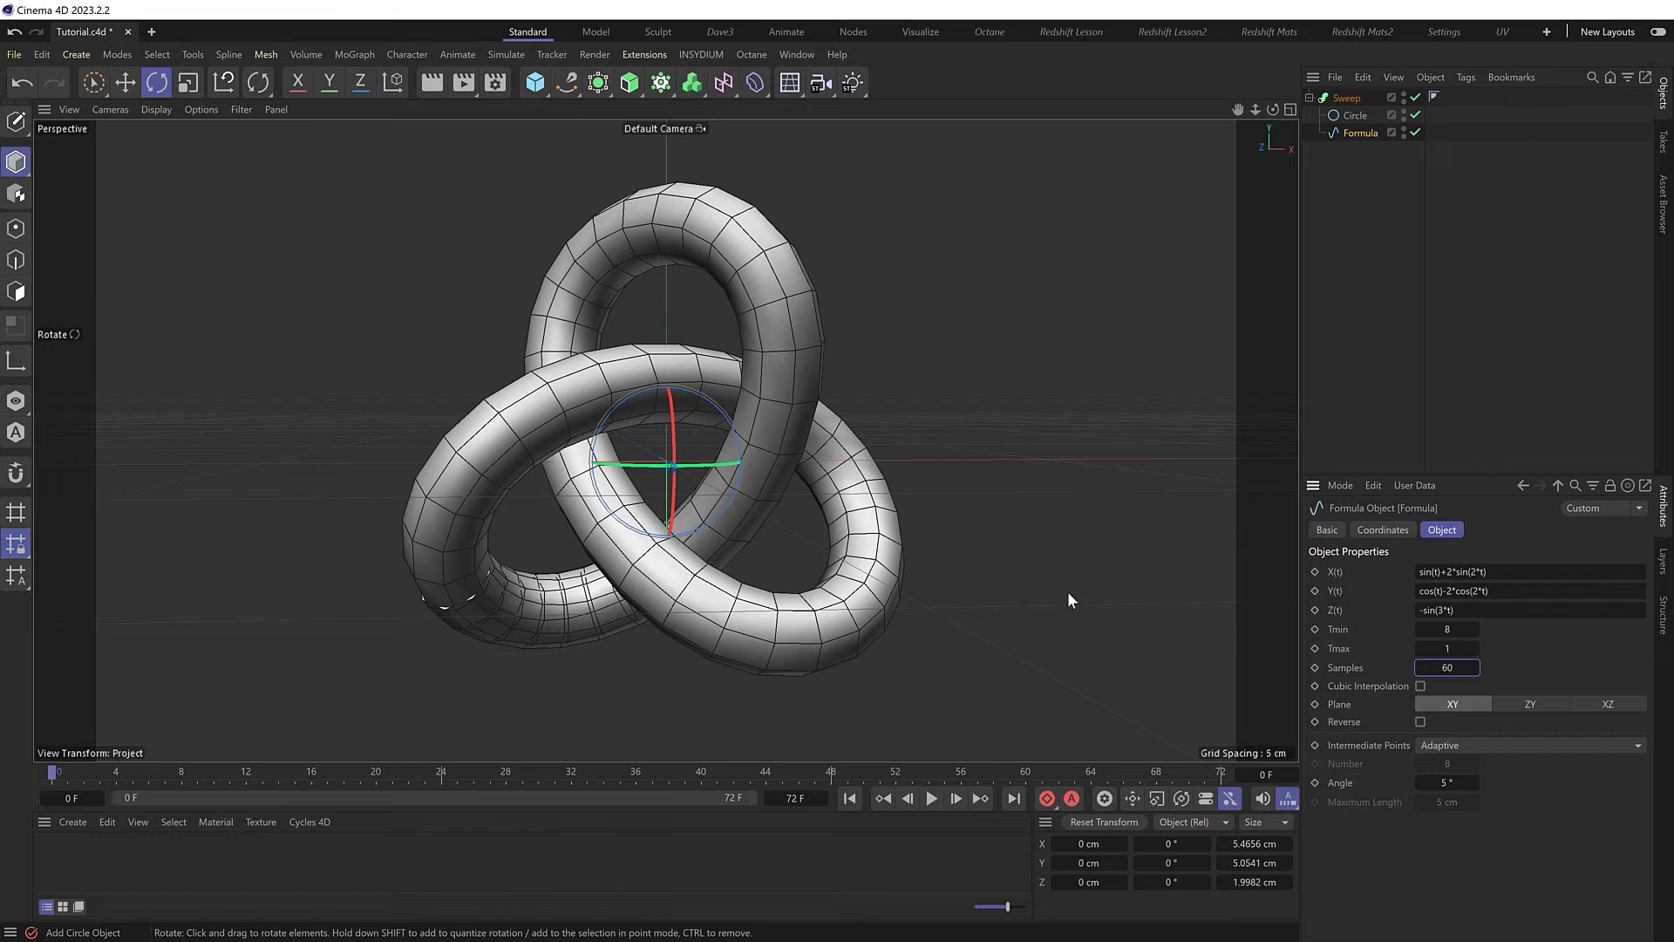
pyautogui.keyDown('alt'); pyautogui.moveTo(853, 529); pyautogui.dragTo(925, 520); pyautogui.keyUp('alt')
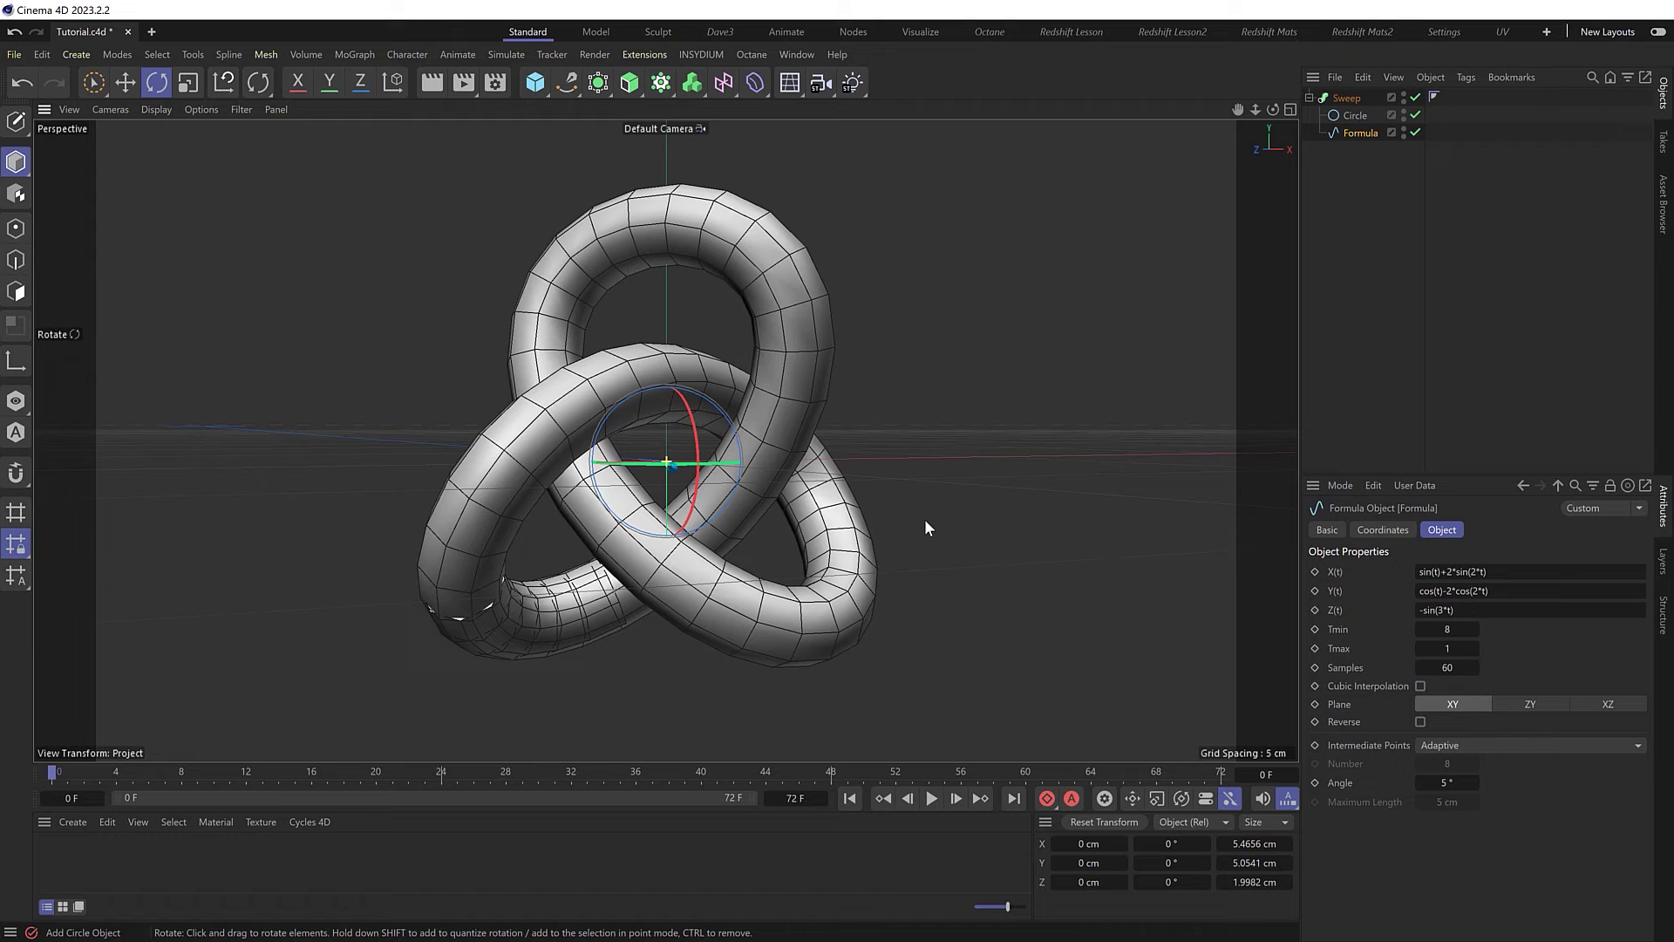
pyautogui.keyDown('alt'); pyautogui.moveTo(926, 527); pyautogui.dragTo(870, 528); pyautogui.keyUp('alt')
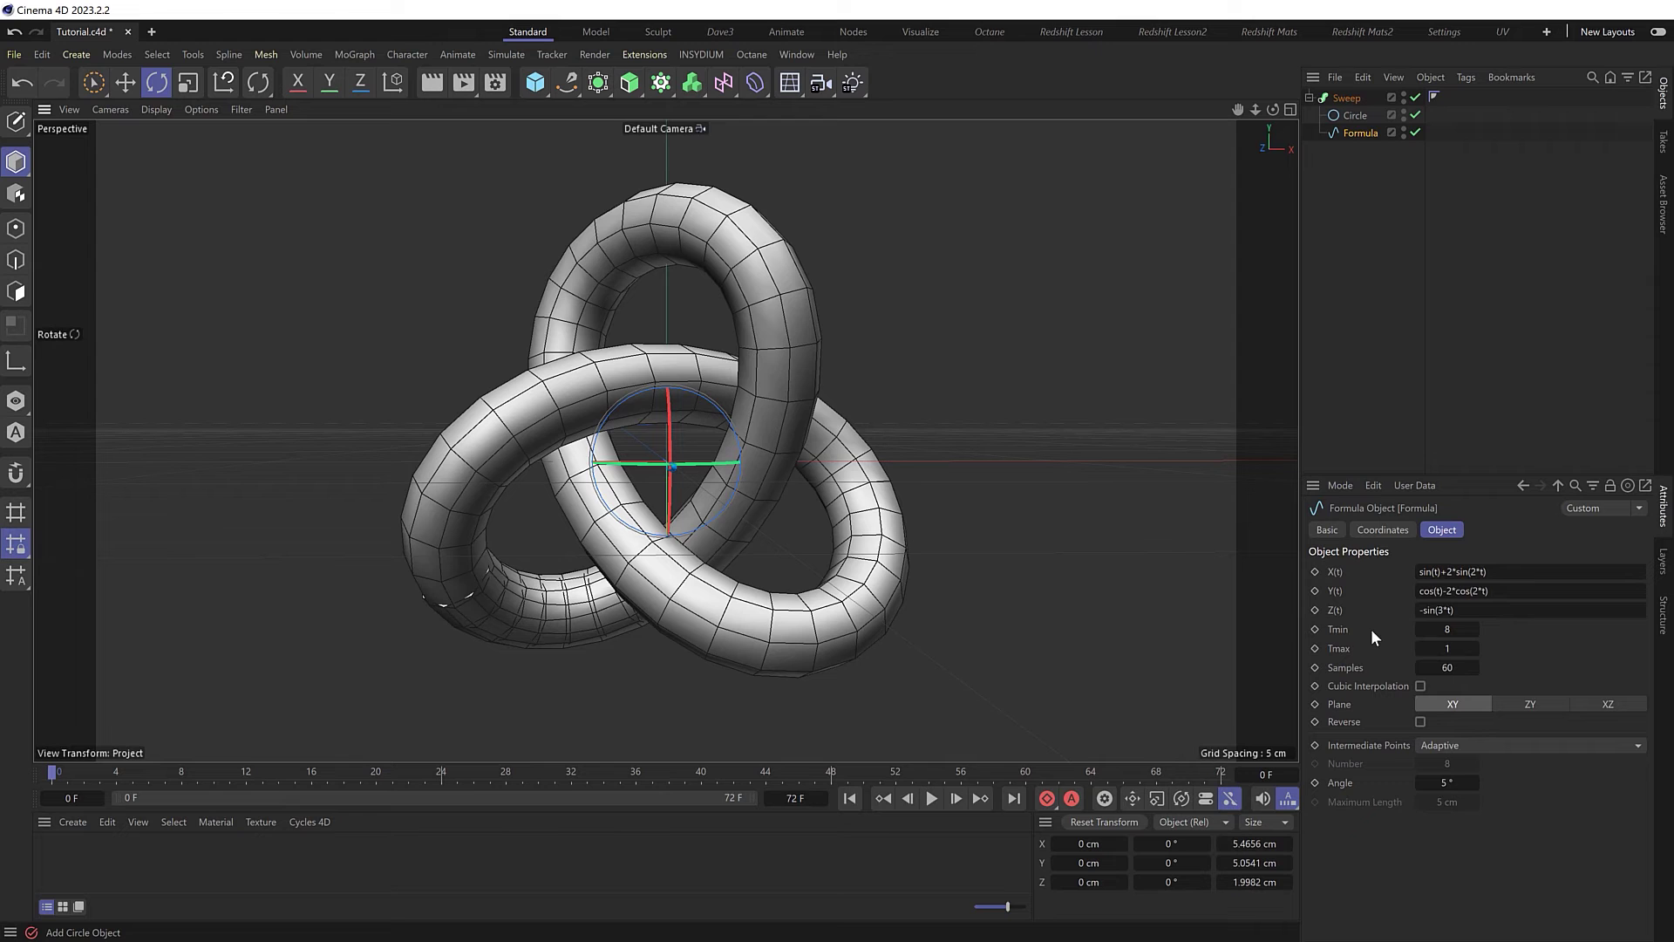
# Step: Adjust the Formula spline's Tmin to 7.3 so the tube's ends nearly meet
pyautogui.moveTo(1449, 627); pyautogui.dragTo(1447, 628)
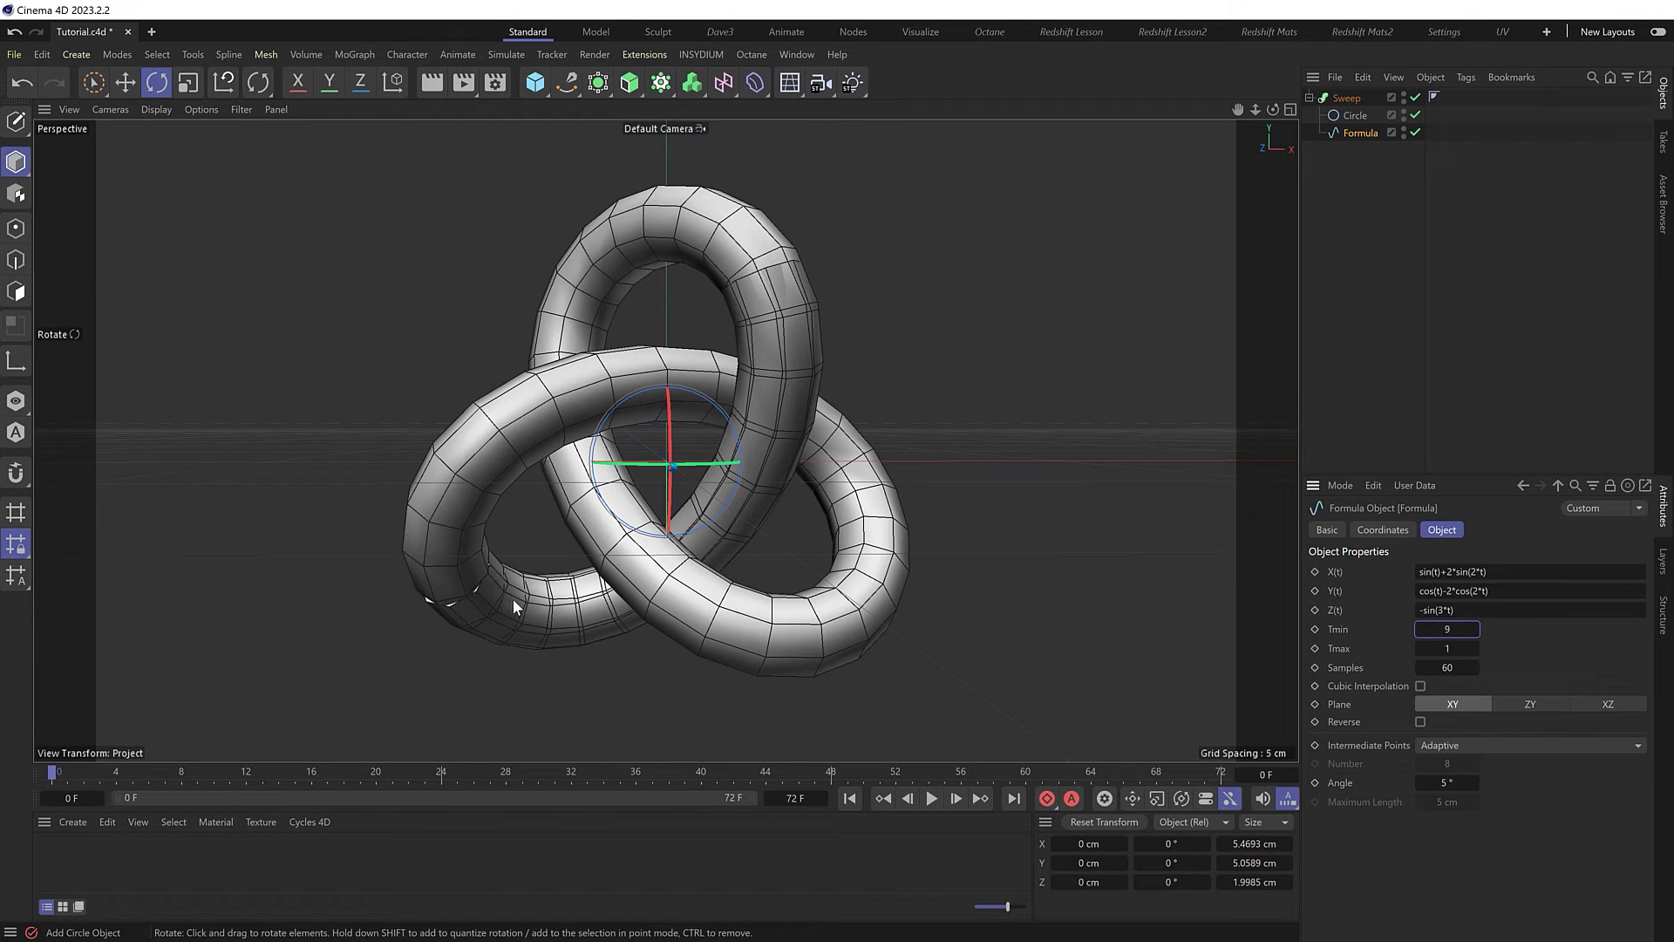
pyautogui.click(1445, 628)
pyautogui.scroll(-16, 1463, 628)
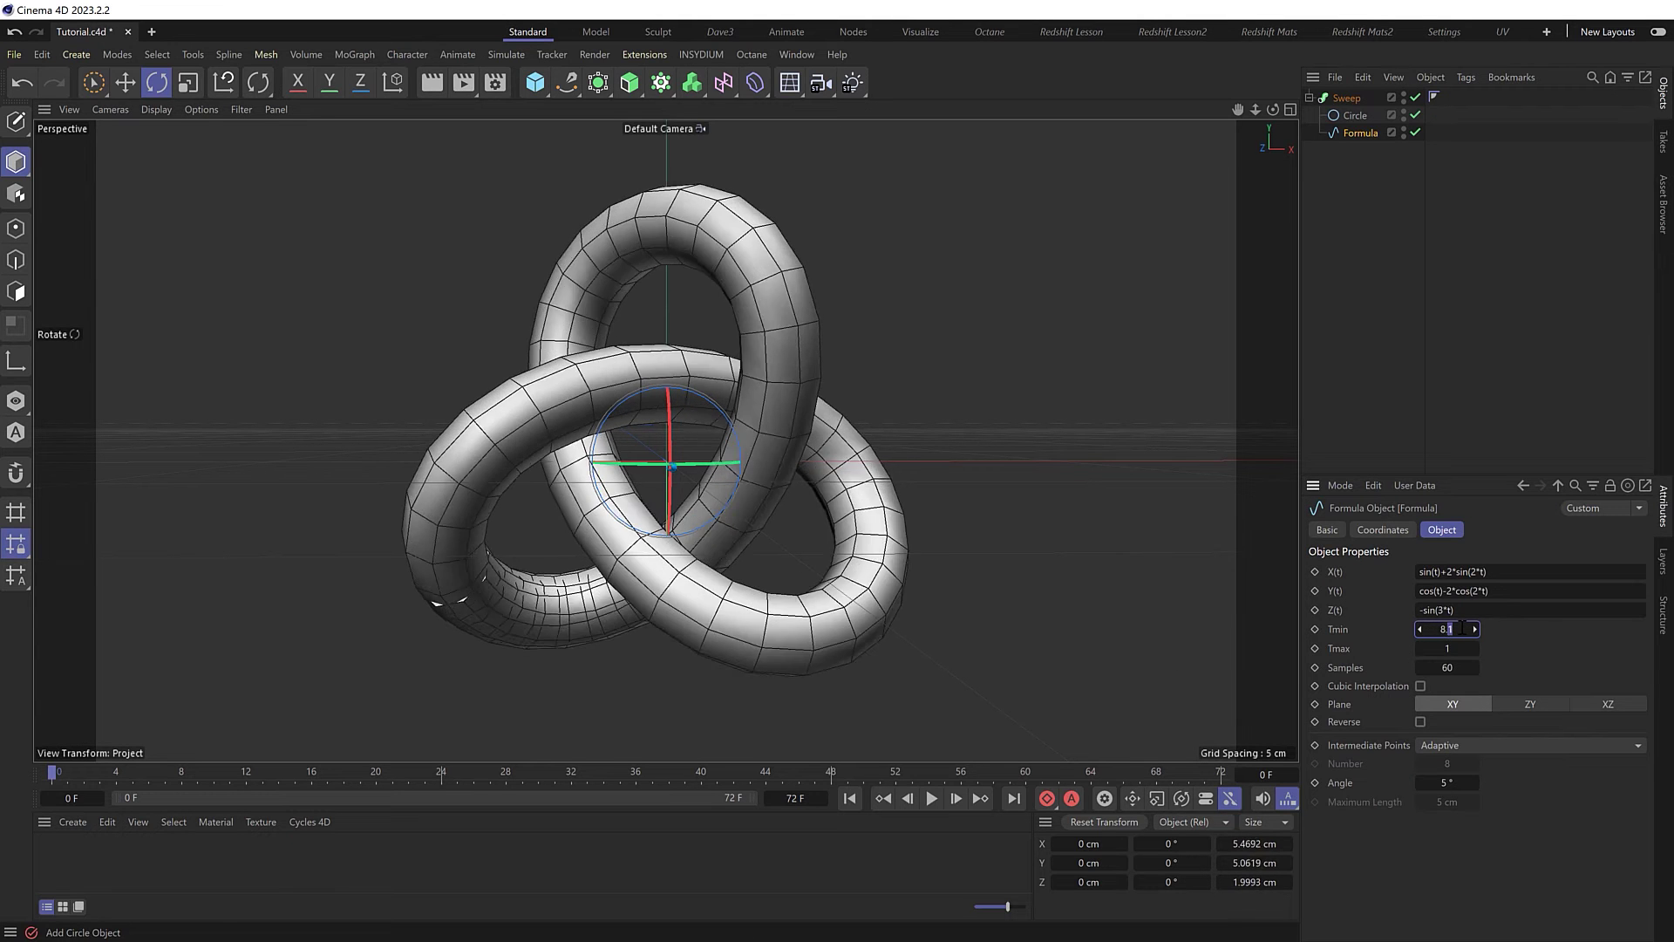
pyautogui.press('BackSpace')
pyautogui.write('3')
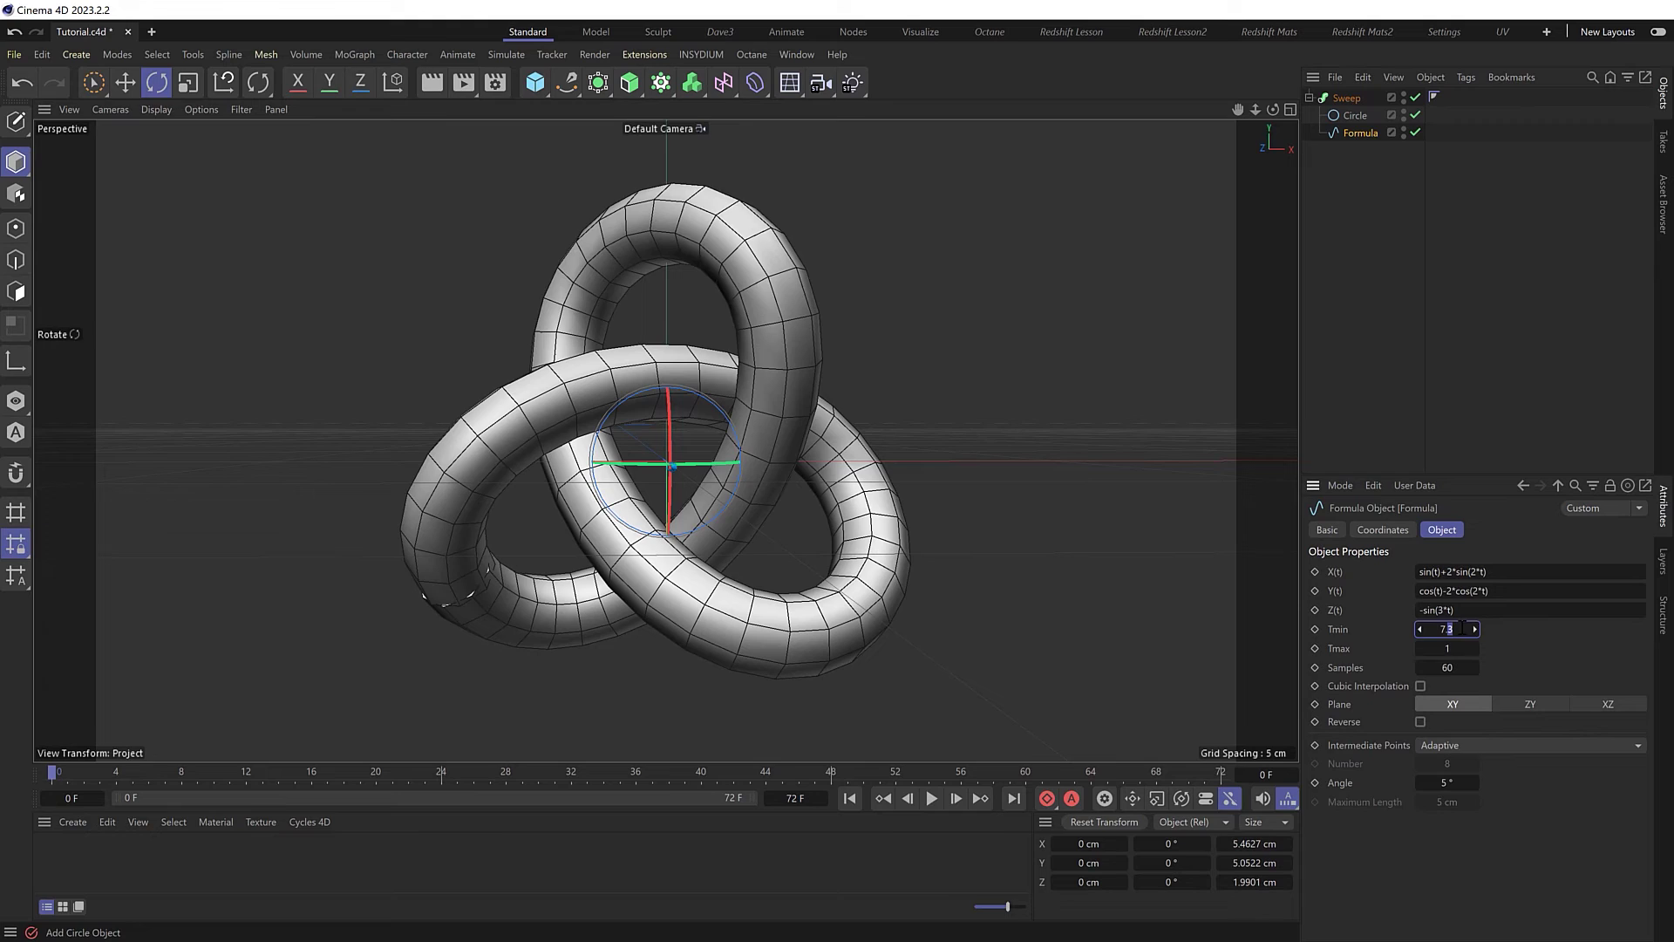
pyautogui.keyDown('alt'); pyautogui.moveTo(782, 636); pyautogui.dragTo(679, 549); pyautogui.keyUp('alt')
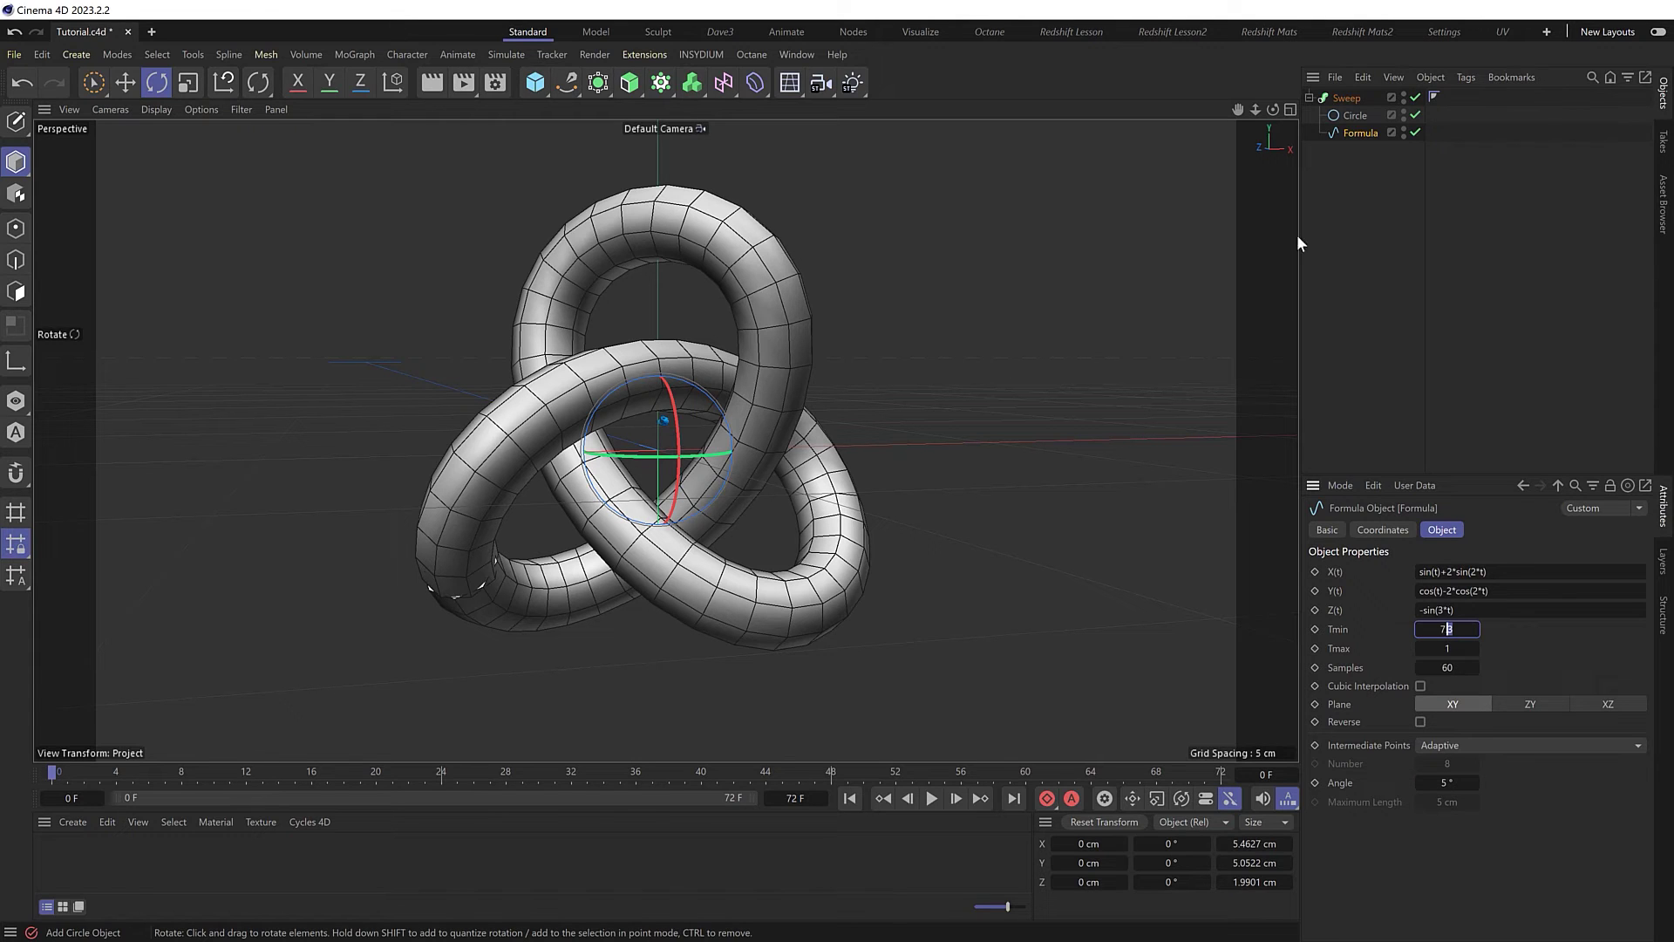
# Step: Make the Formula spline editable and switch to Point mode with the Sweep disabled
pyautogui.click(1364, 136)
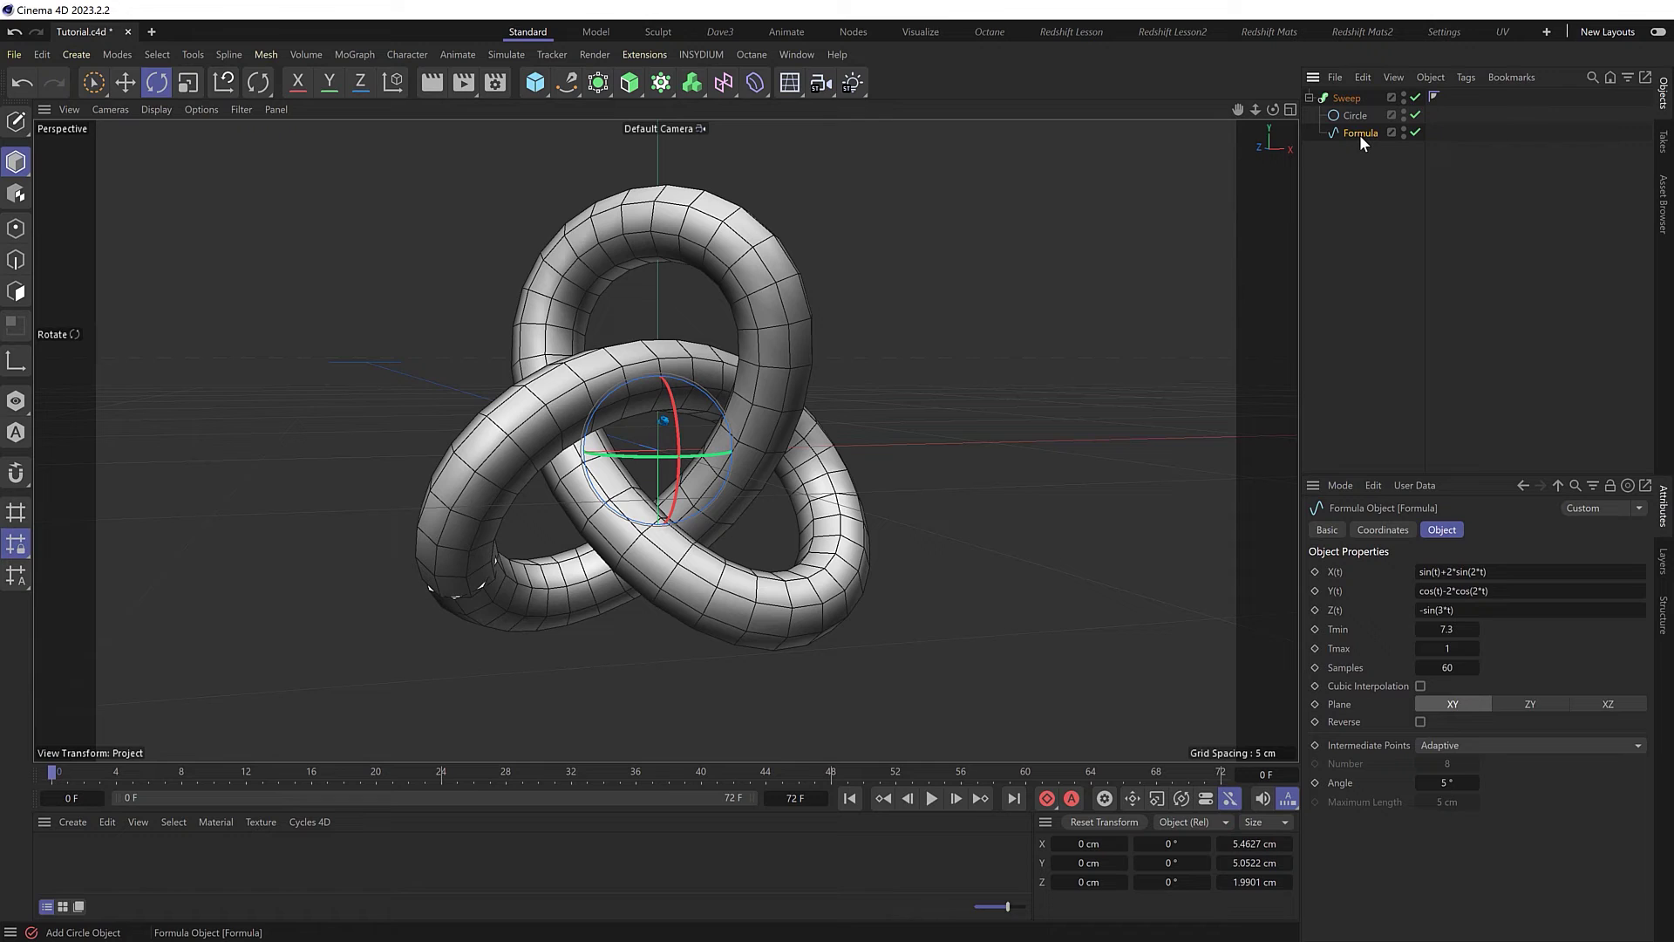
pyautogui.press('c')
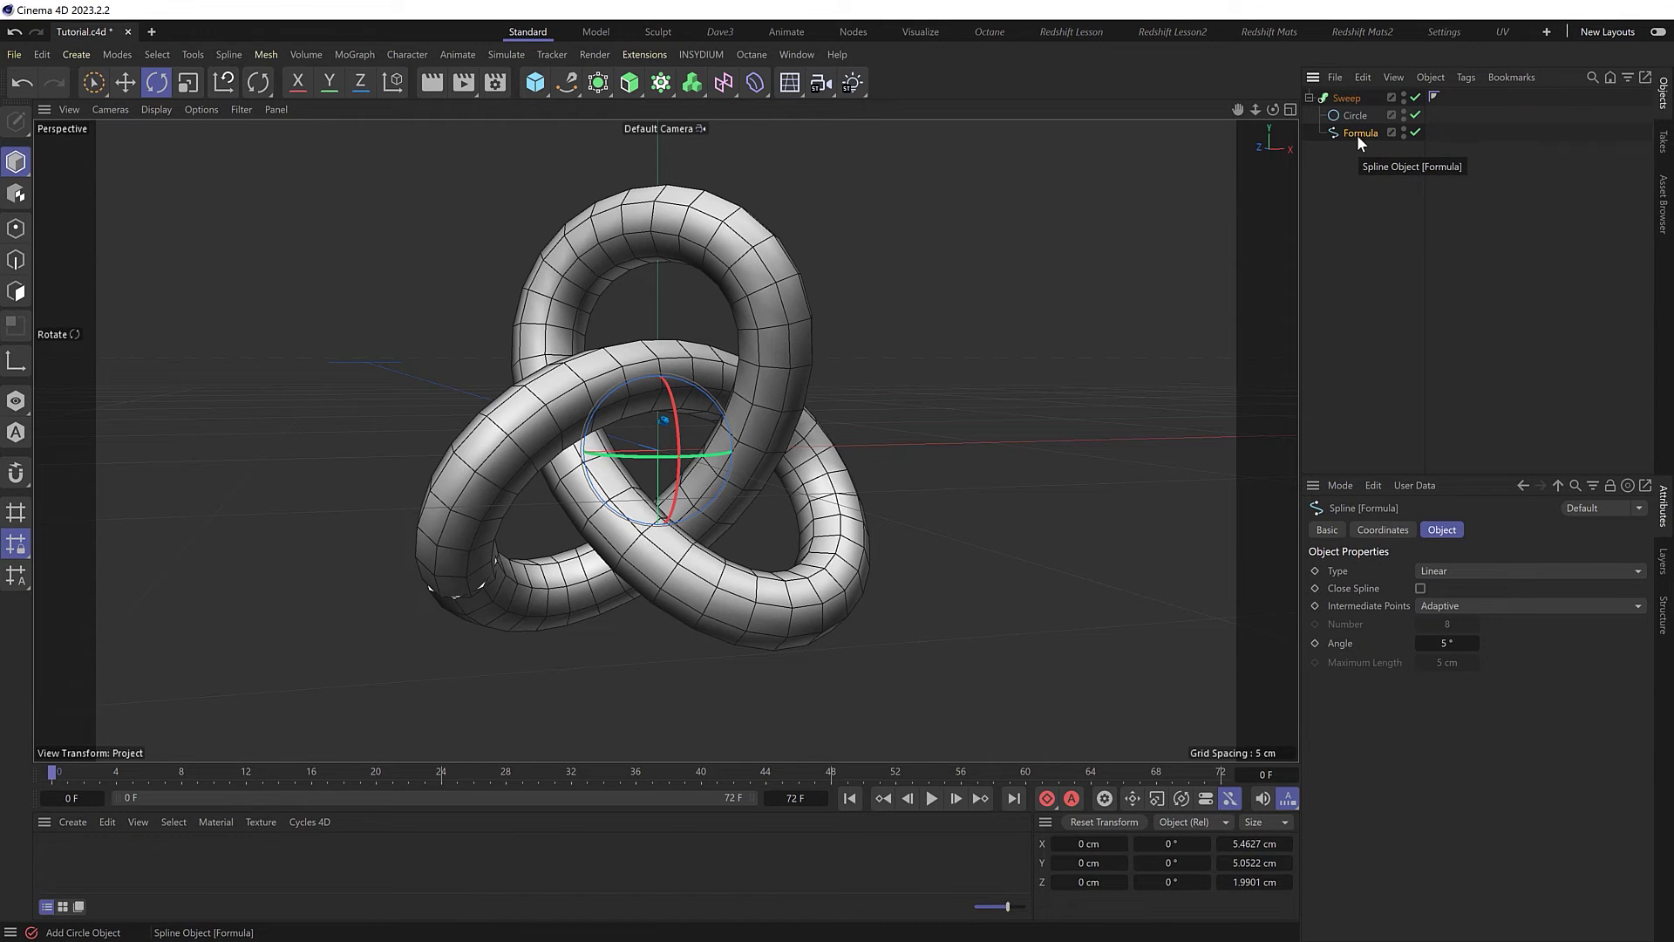
pyautogui.click(1415, 98)
pyautogui.click(15, 228)
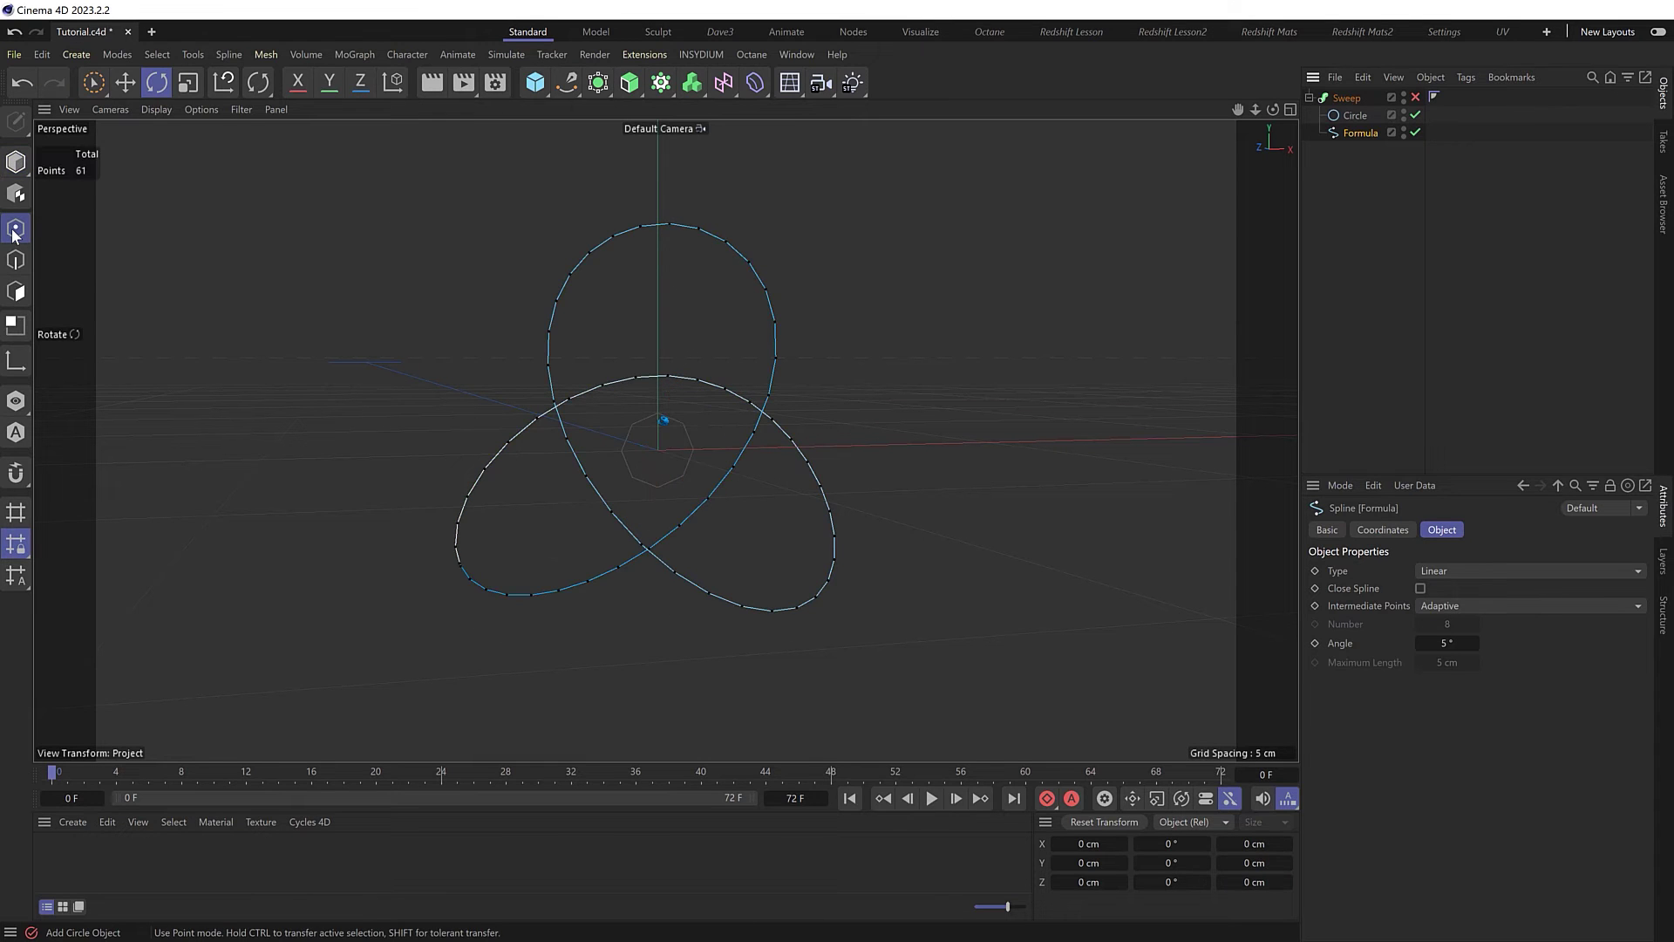
# Step: Select the Formula spline's two neighbouring end points and weld them together at the midpoint between them
pyautogui.scroll(10, 455, 567)
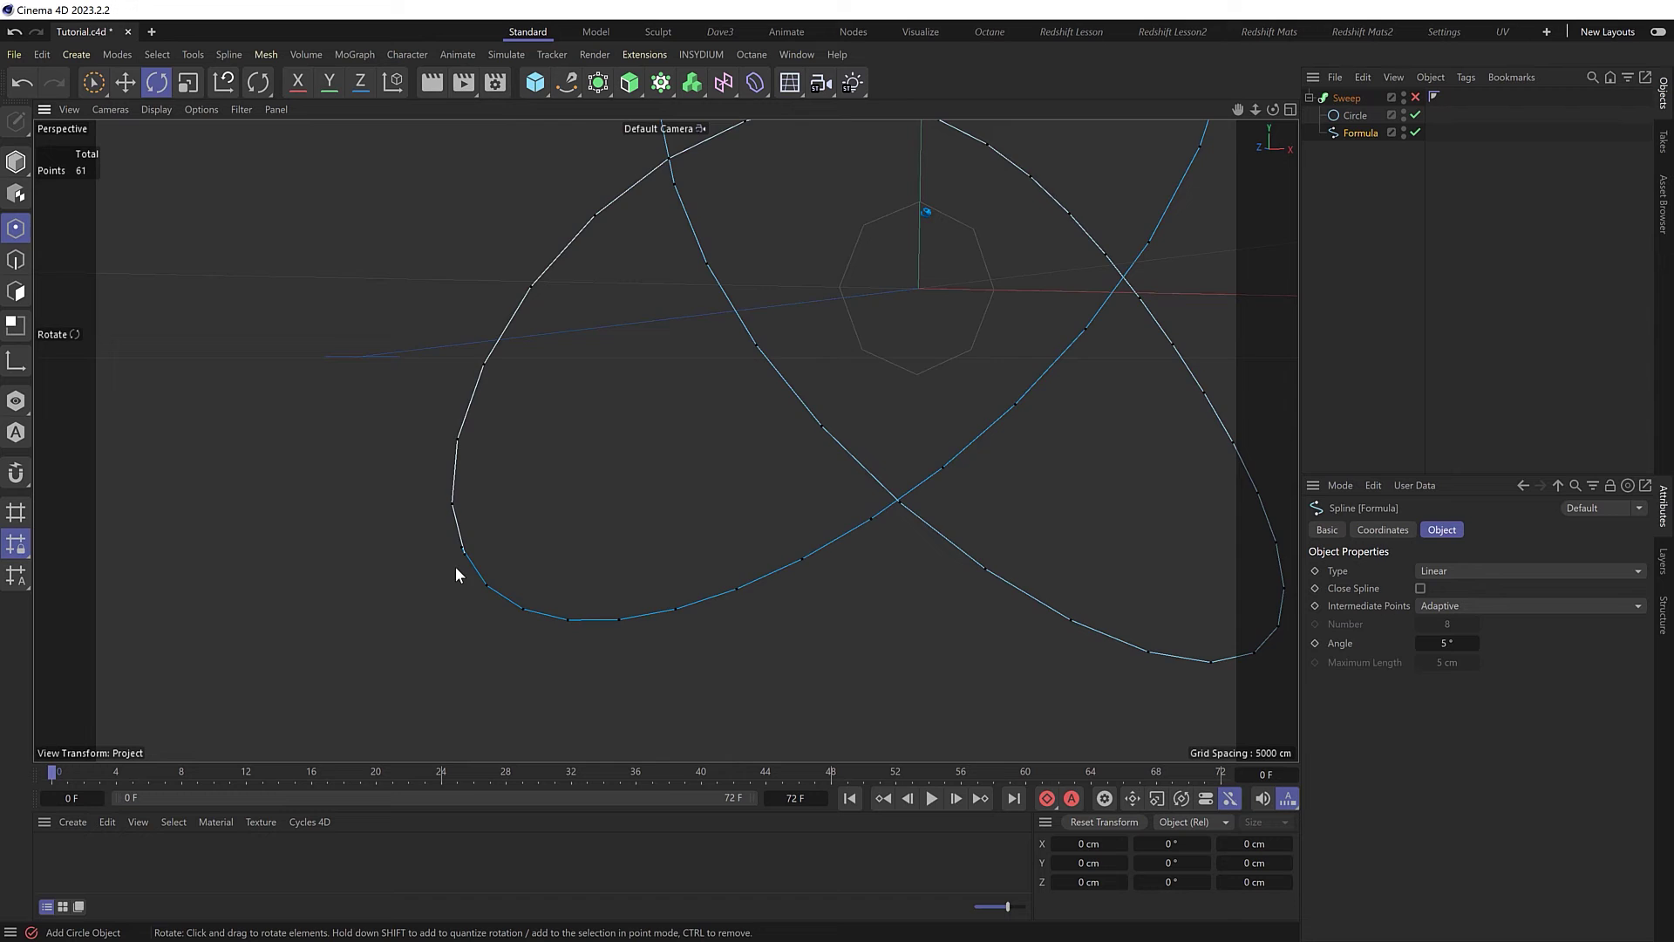
pyautogui.press('e')
pyautogui.click(471, 514)
pyautogui.moveTo(394, 514); pyautogui.dragTo(339, 521)
pyautogui.hotkey('ctrl', 'z')
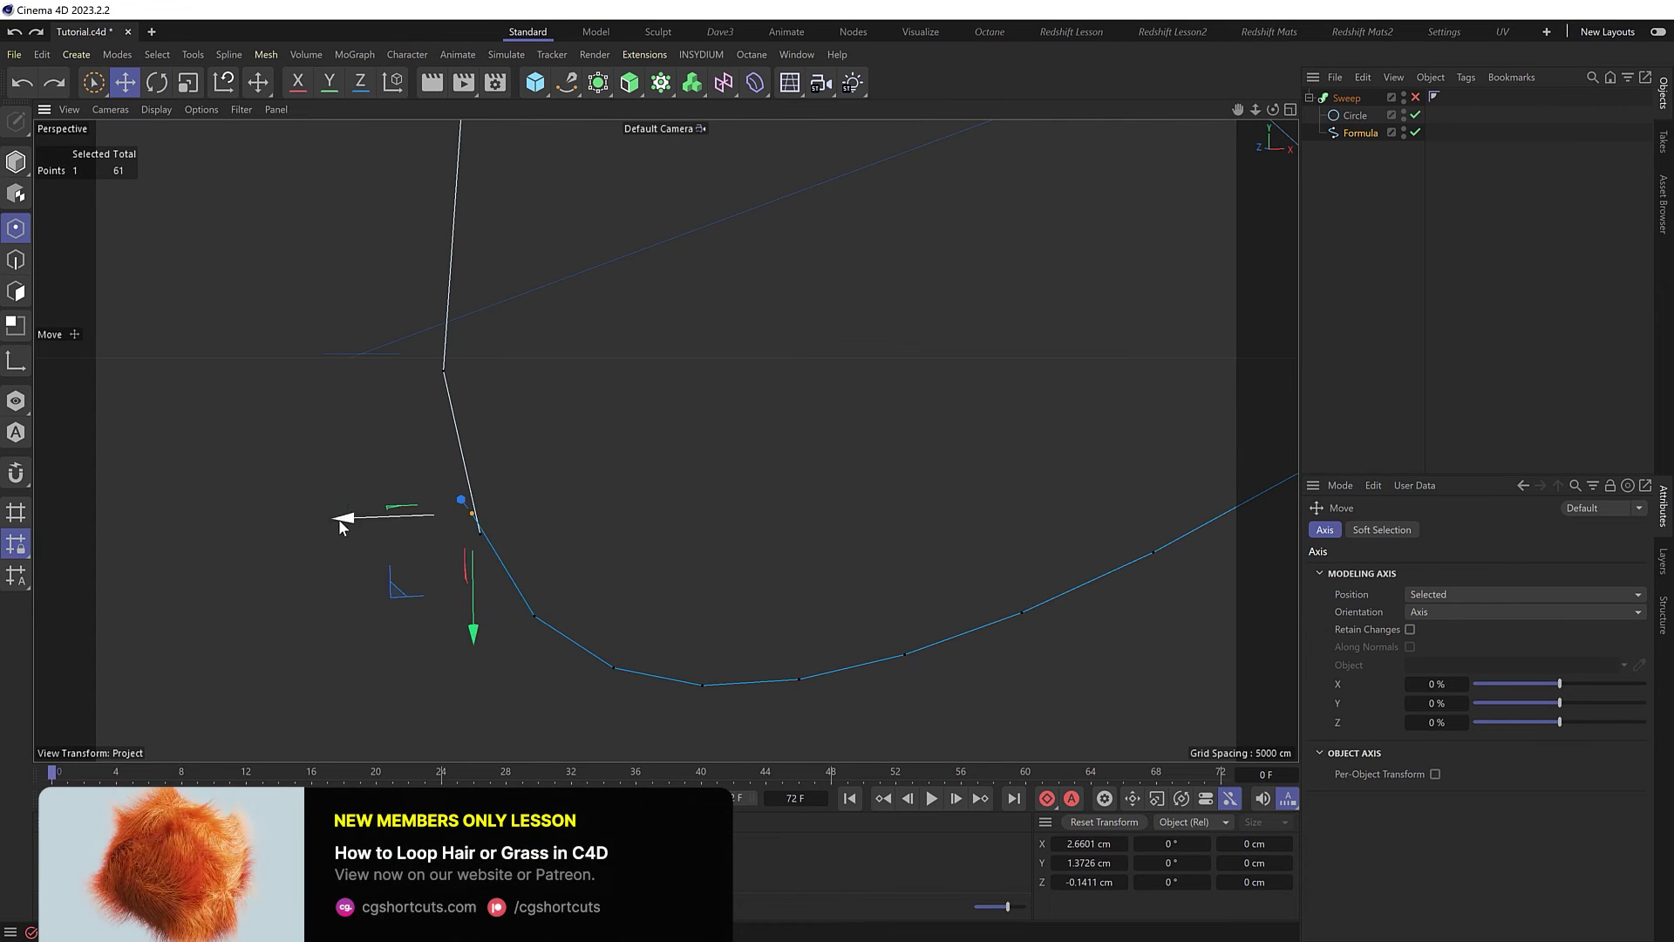
pyautogui.keyDown('shift'); pyautogui.click(479, 535); pyautogui.keyUp('shift')
pyautogui.rightClick(479, 536)
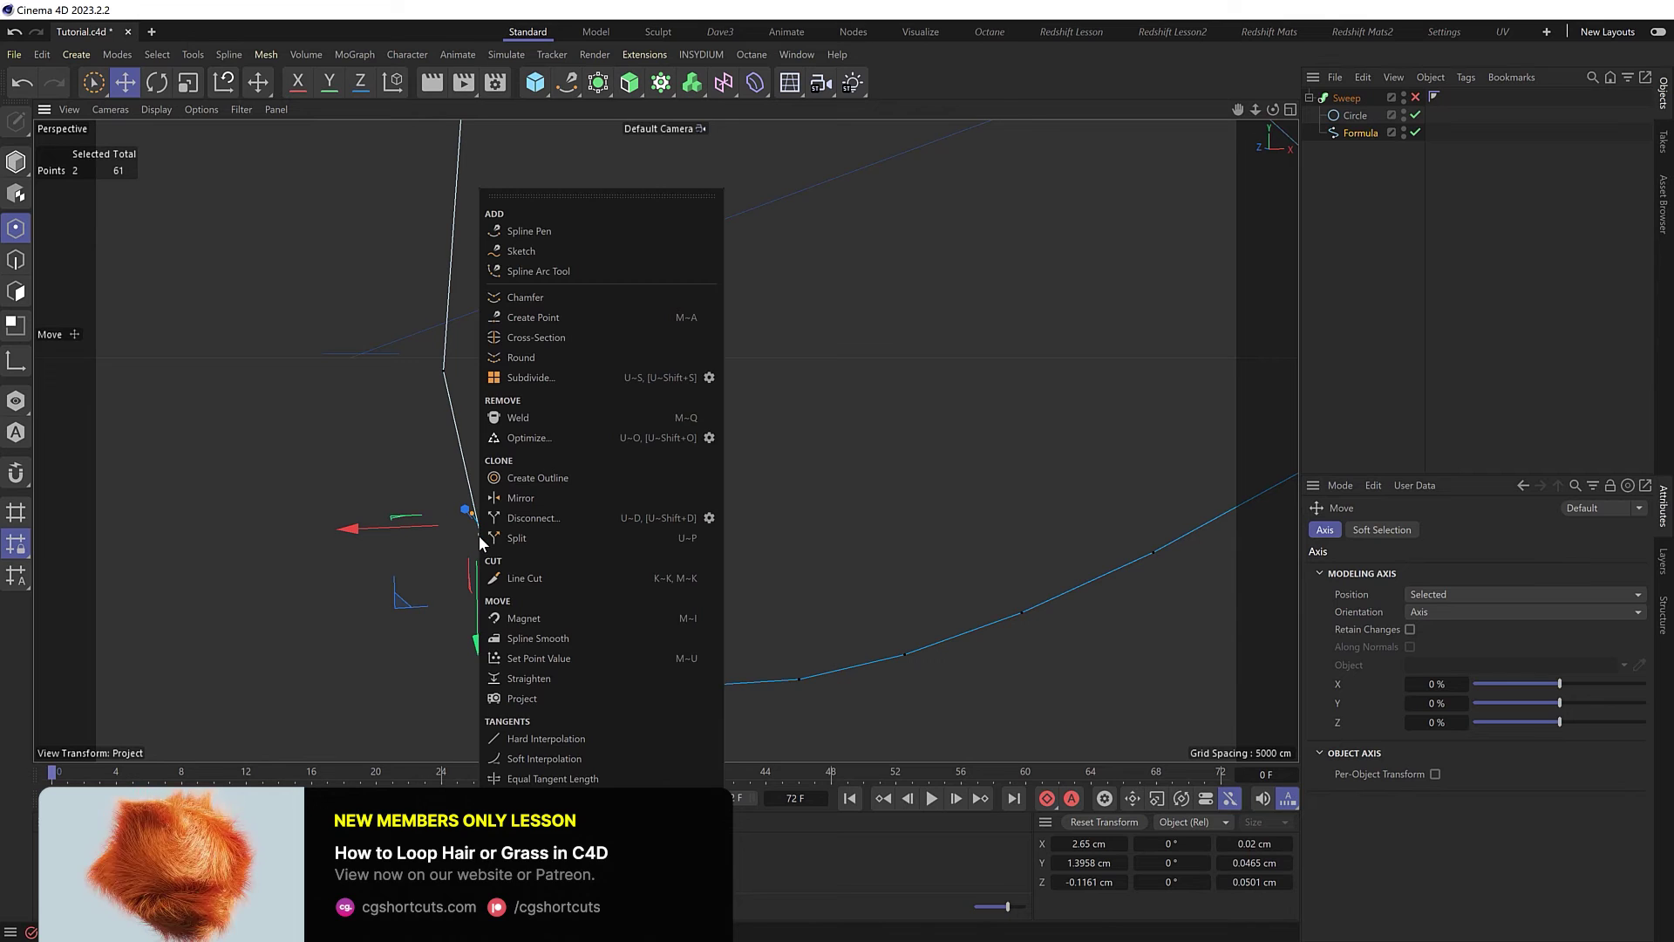
pyautogui.click(537, 418)
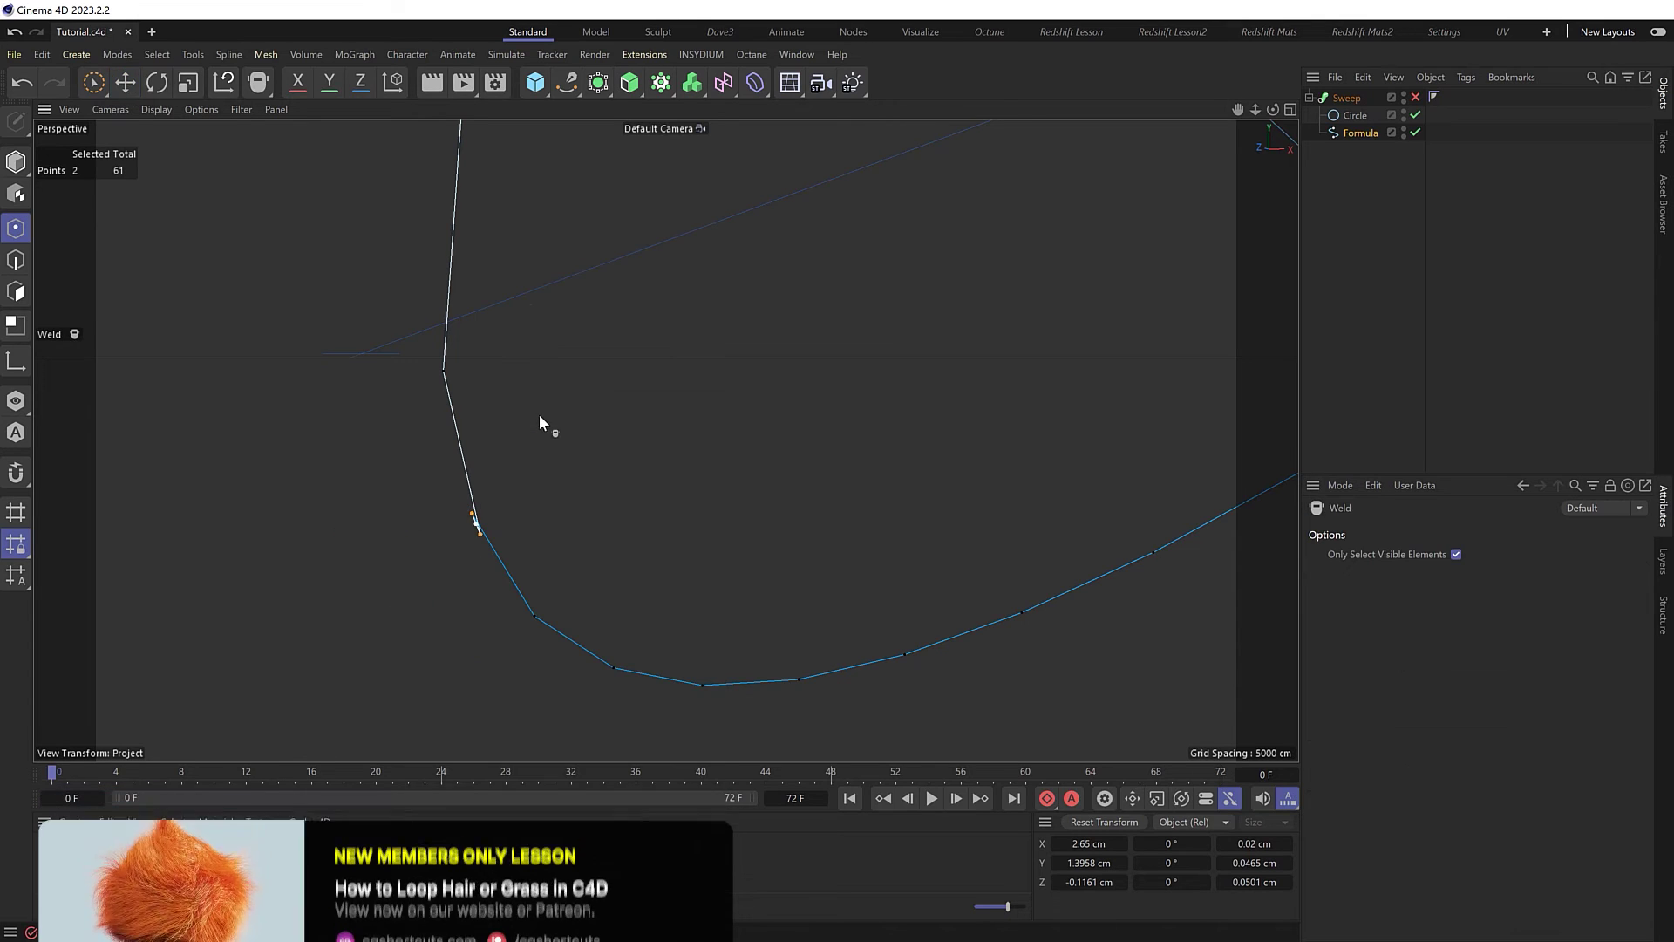
pyautogui.click(475, 524)
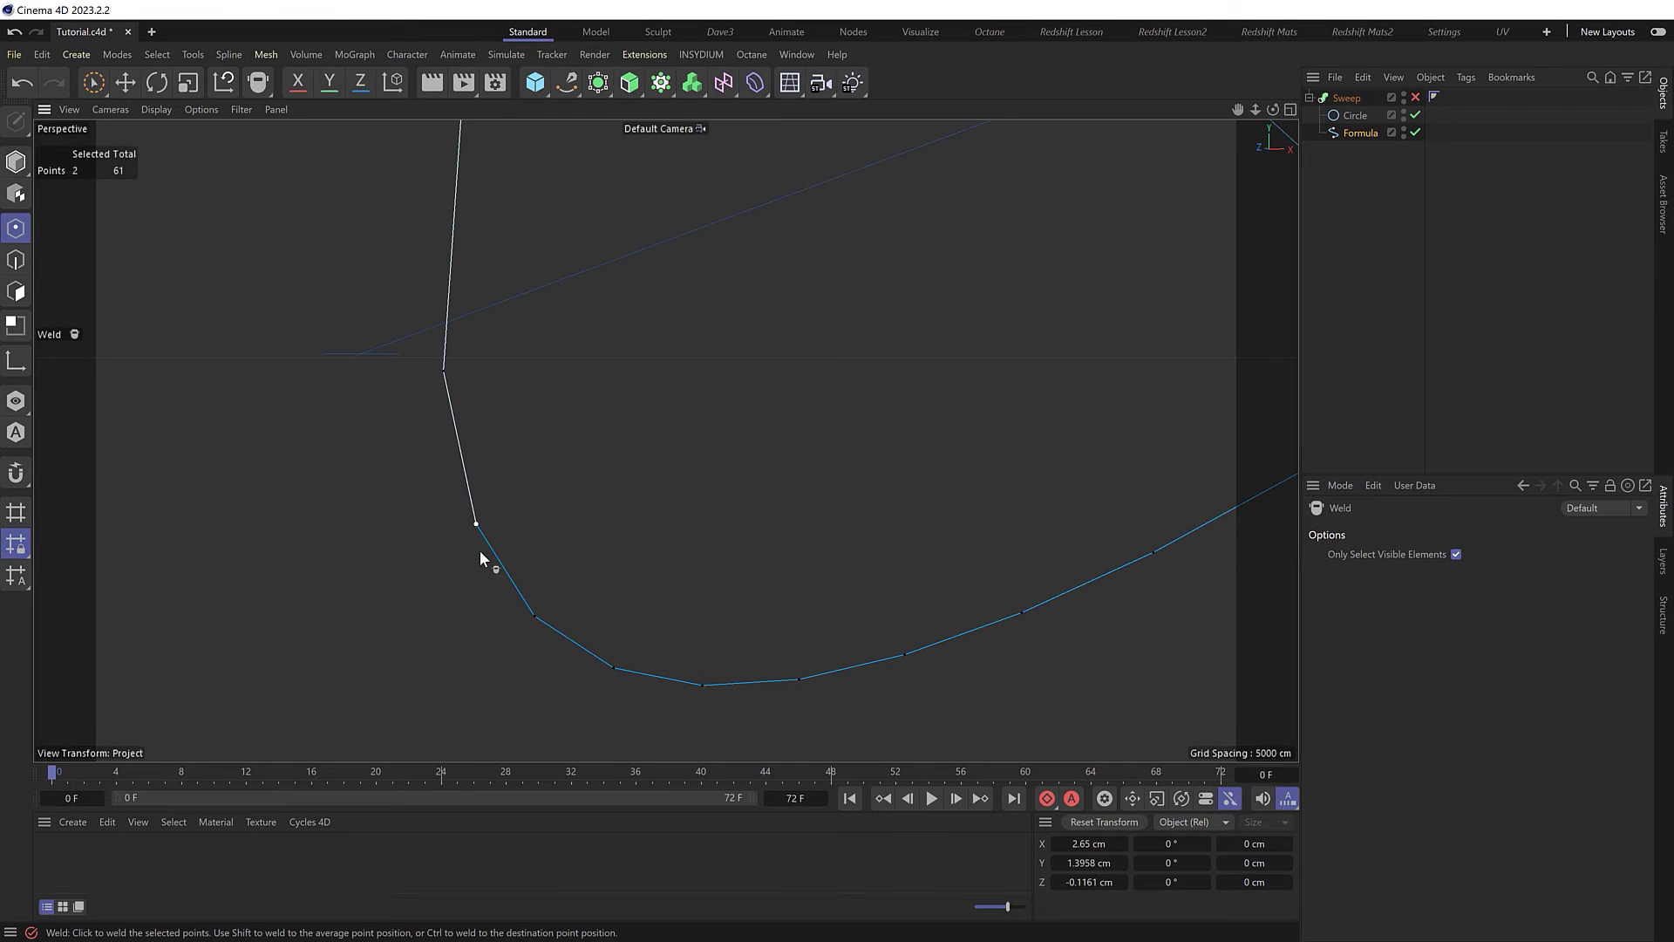
# Step: Re-enable the Sweep generator to show the knot's tube around the welded spline
pyautogui.scroll(-5, 788, 352)
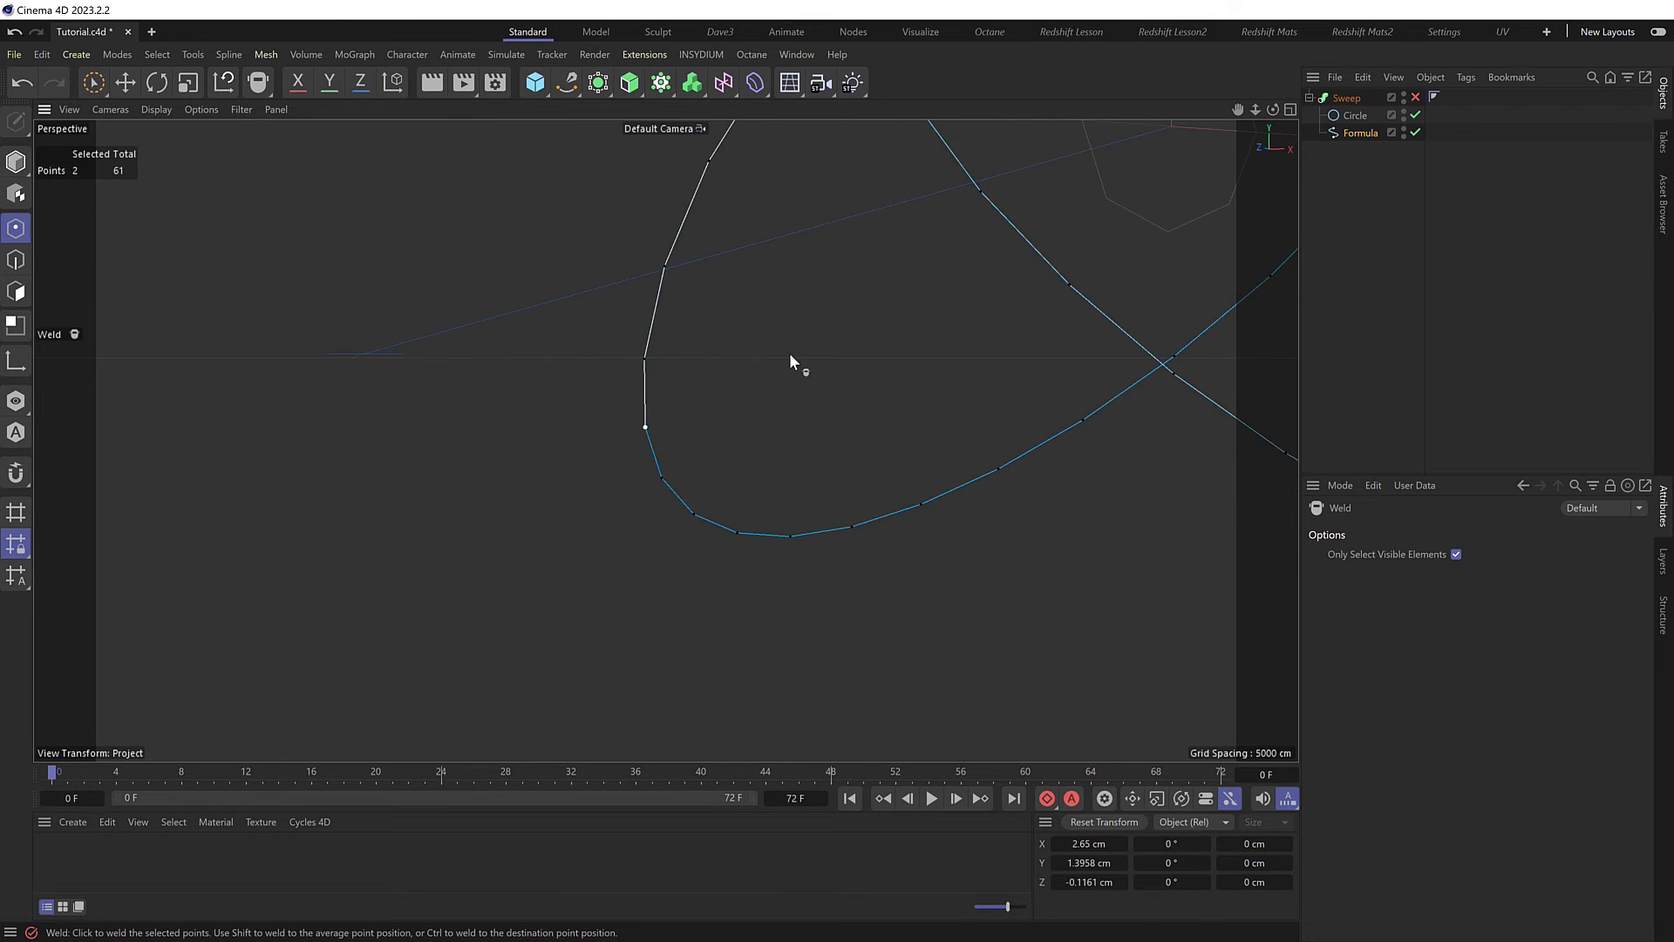
pyautogui.keyDown('alt'); pyautogui.moveTo(1029, 366); pyautogui.dragTo(709, 585, button='middle'); pyautogui.keyUp('alt')
pyautogui.scroll(-4, 710, 582)
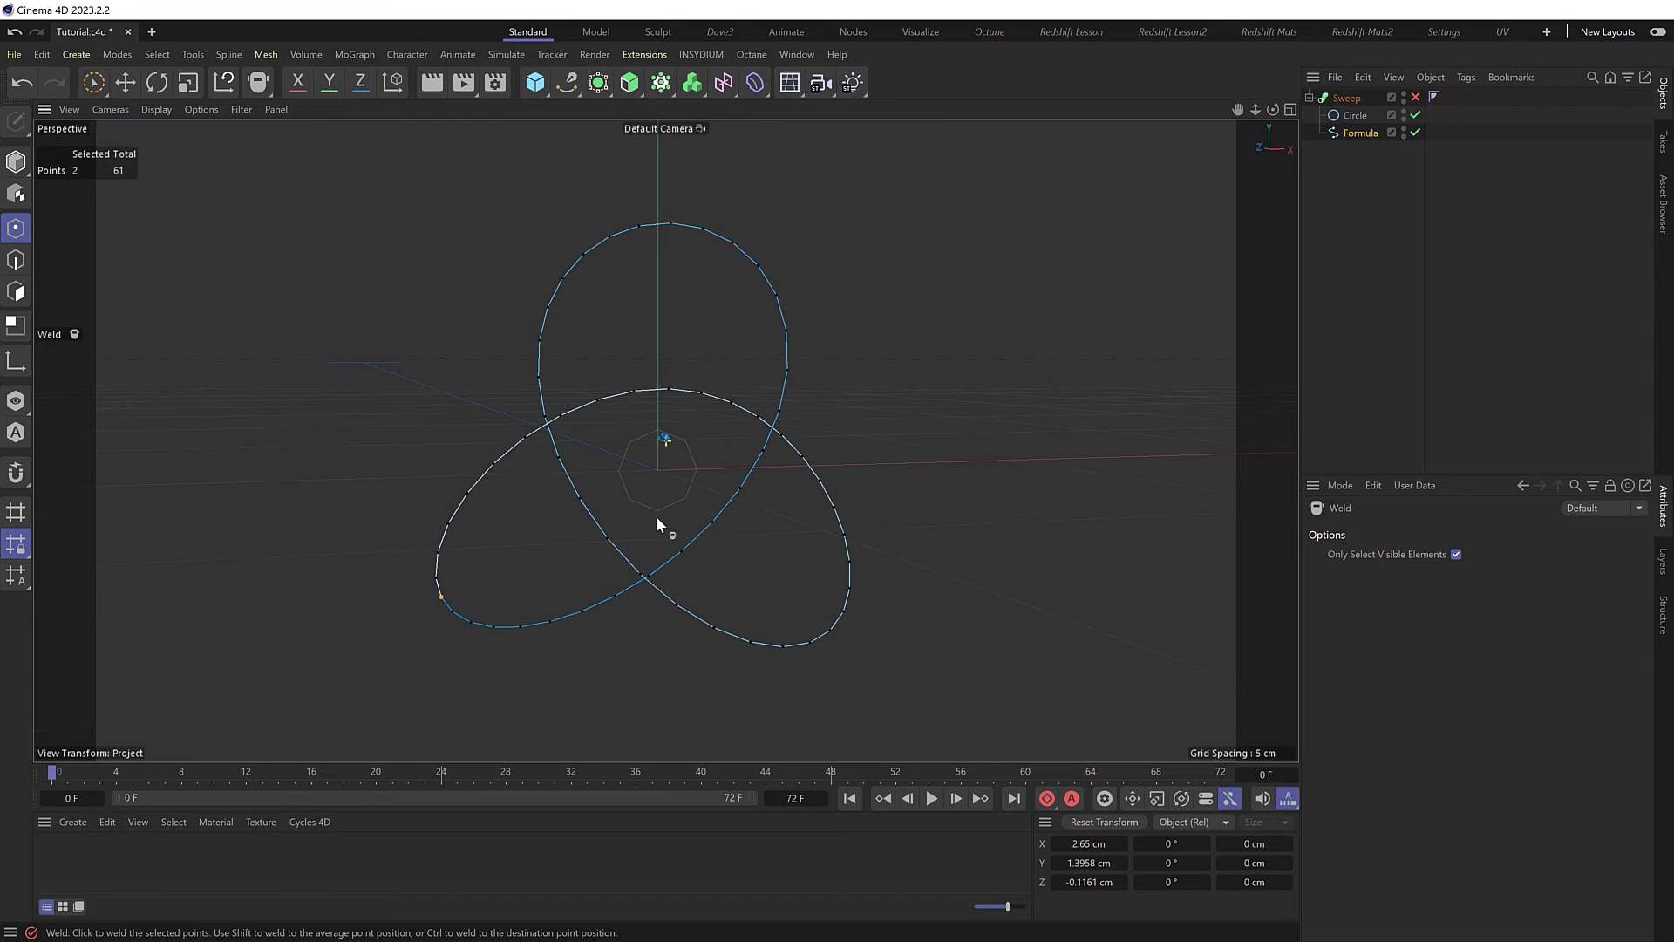
pyautogui.click(1416, 99)
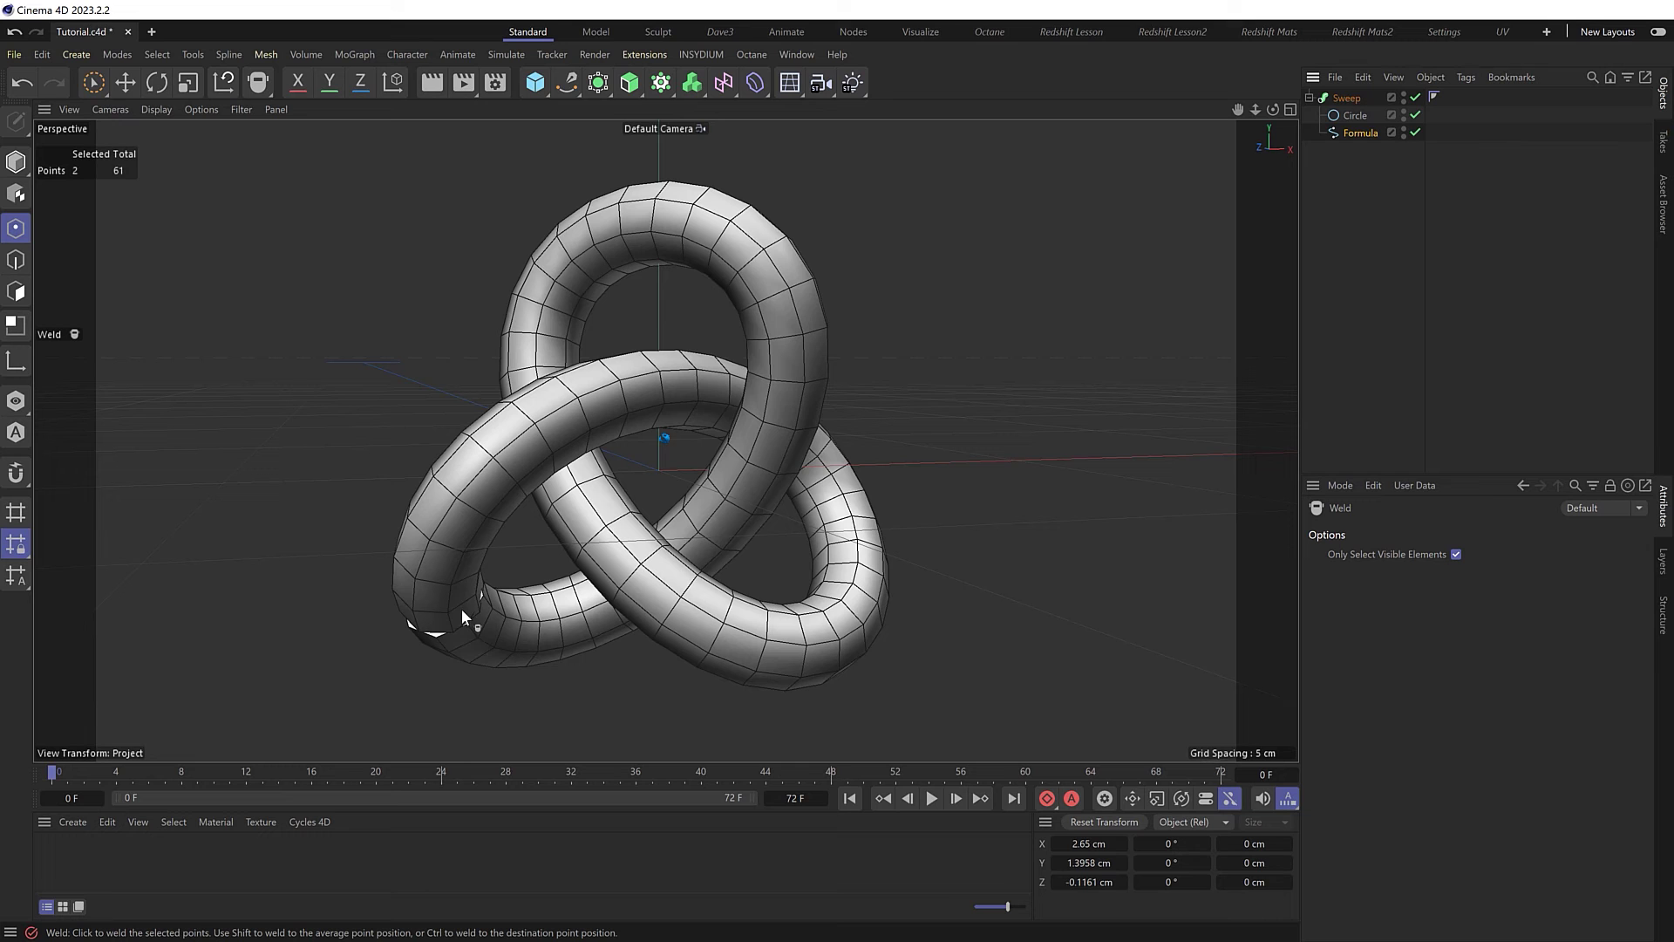
# Step: Turn on Close Spline for the Formula spline and switch the viewport to Gouraud shading without mesh lines
pyautogui.keyDown('alt'); pyautogui.moveTo(468, 621); pyautogui.dragTo(531, 630); pyautogui.keyUp('alt')
pyautogui.click(1361, 133)
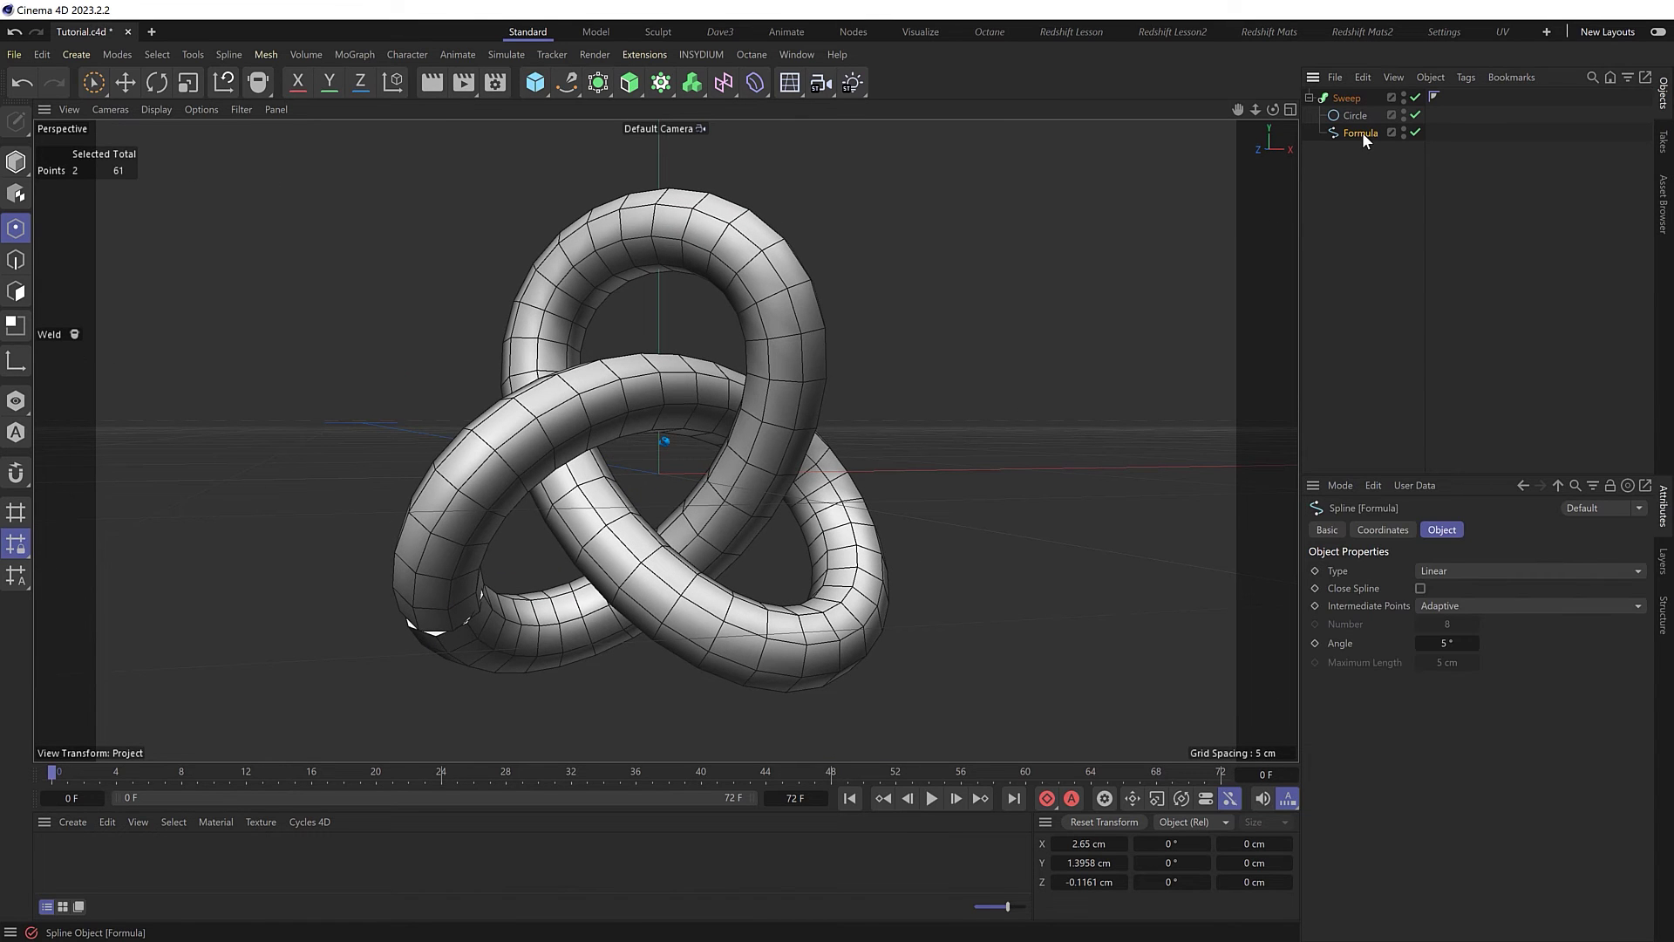
pyautogui.click(1421, 588)
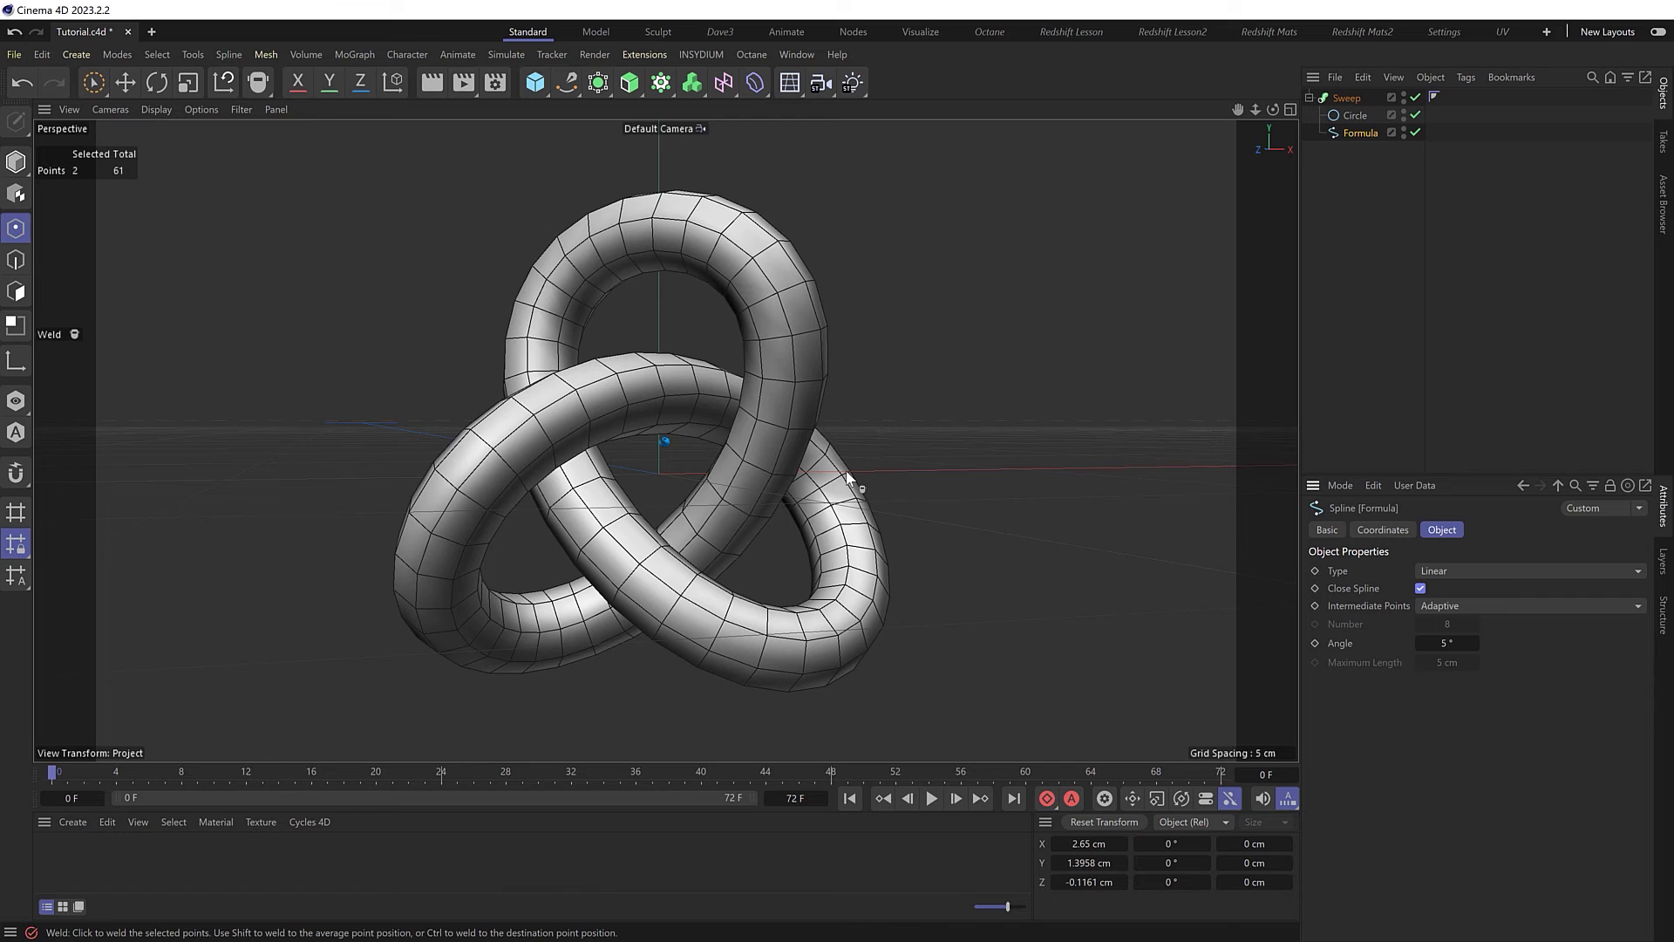
pyautogui.press('n')
pyautogui.press('a')
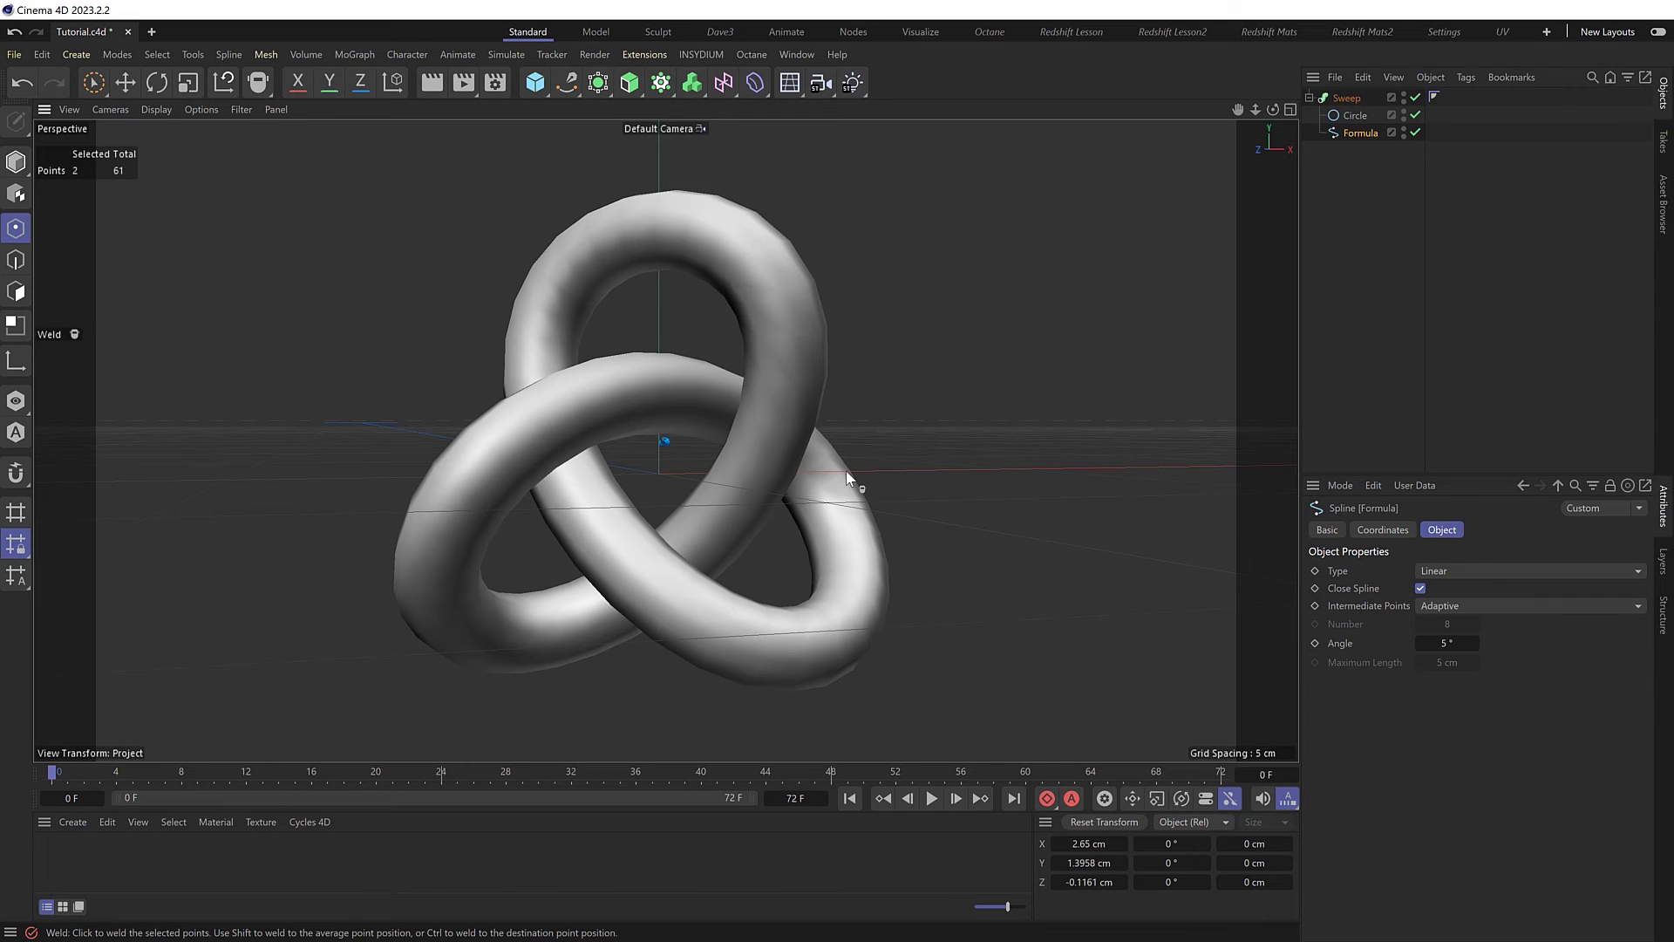
# Step: Put the Sweep inside a new Subdivision Surface to smooth the knot
pyautogui.click(1343, 98)
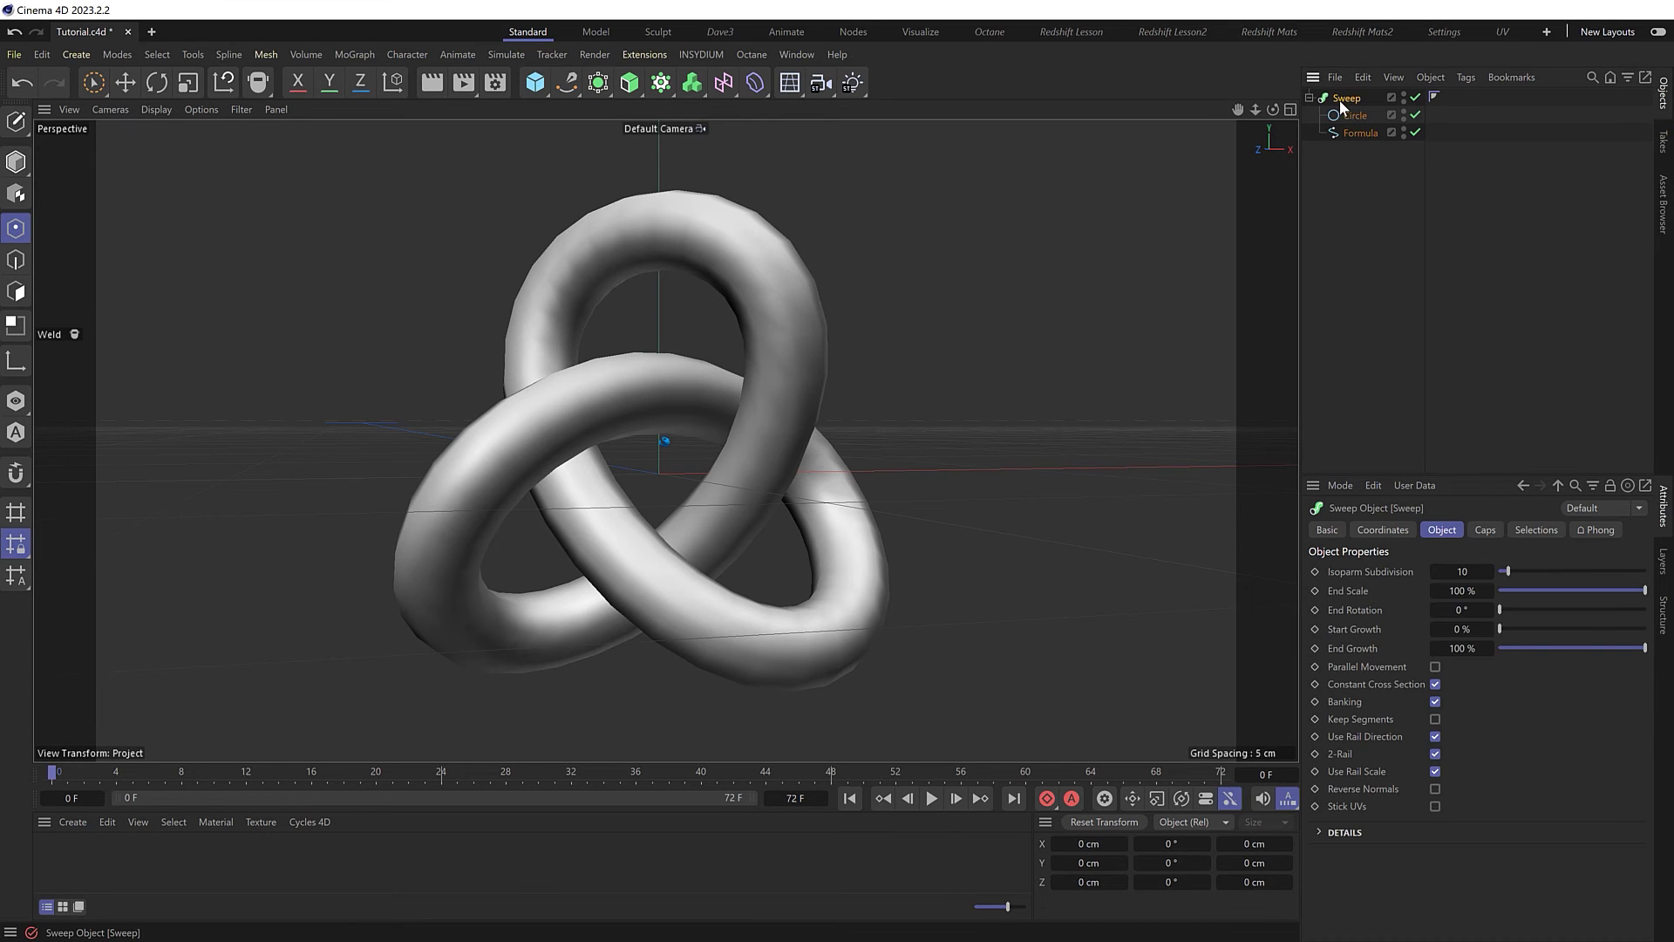
pyautogui.click(598, 82)
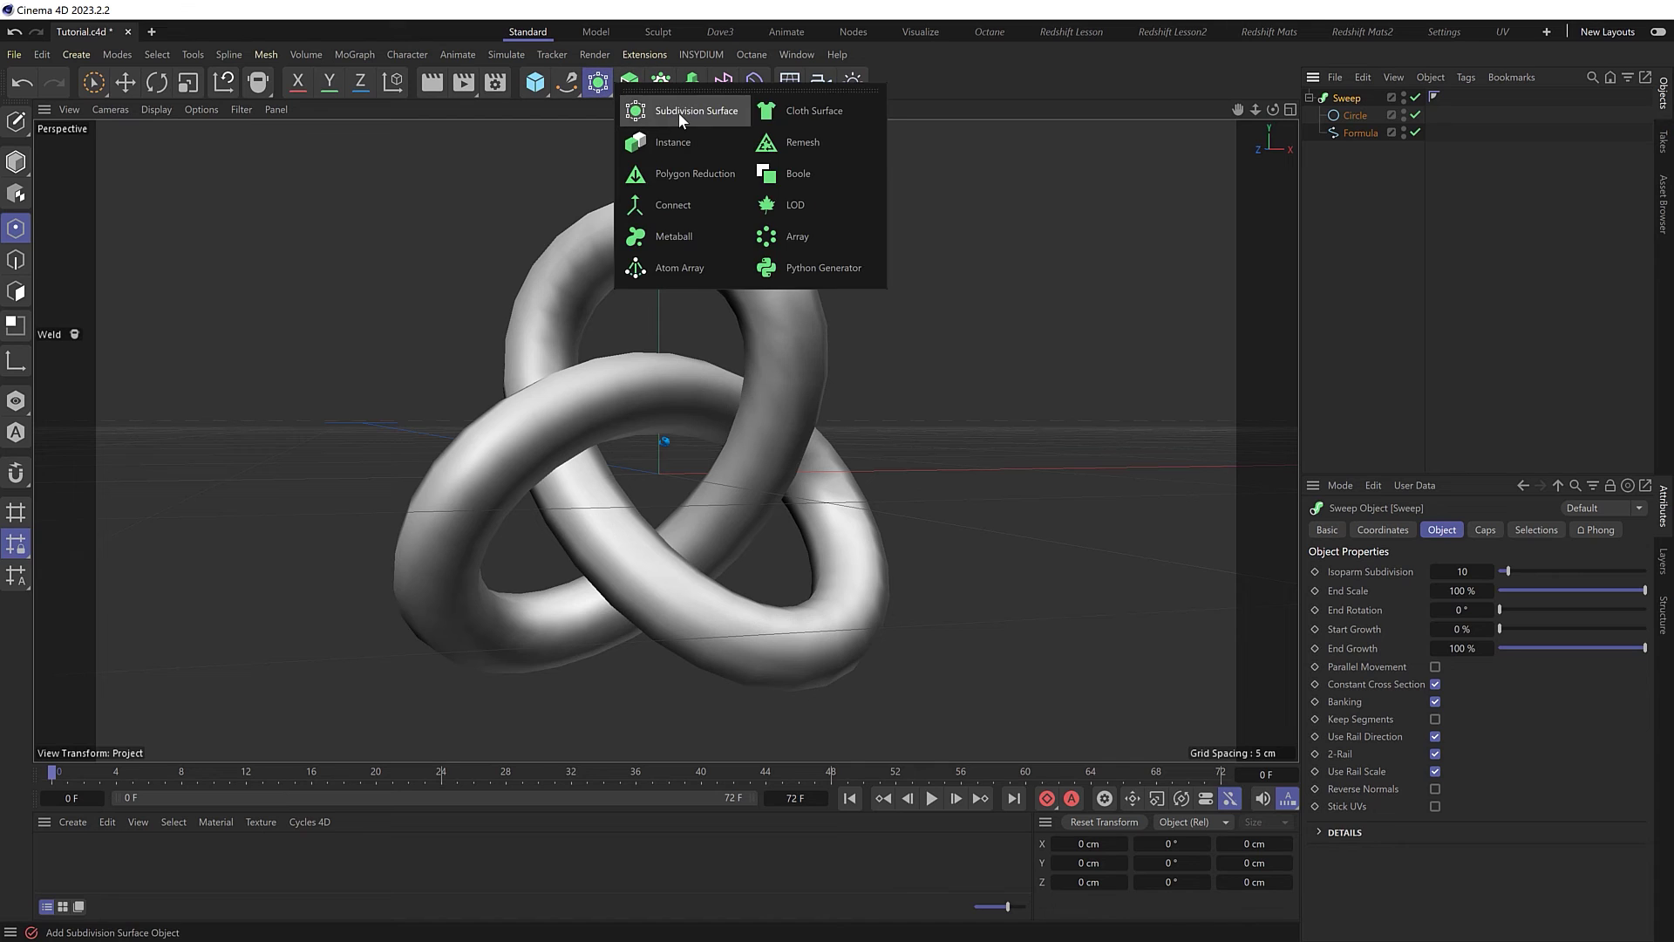
pyautogui.keyDown('alt'); pyautogui.click(679, 115); pyautogui.keyUp('alt')
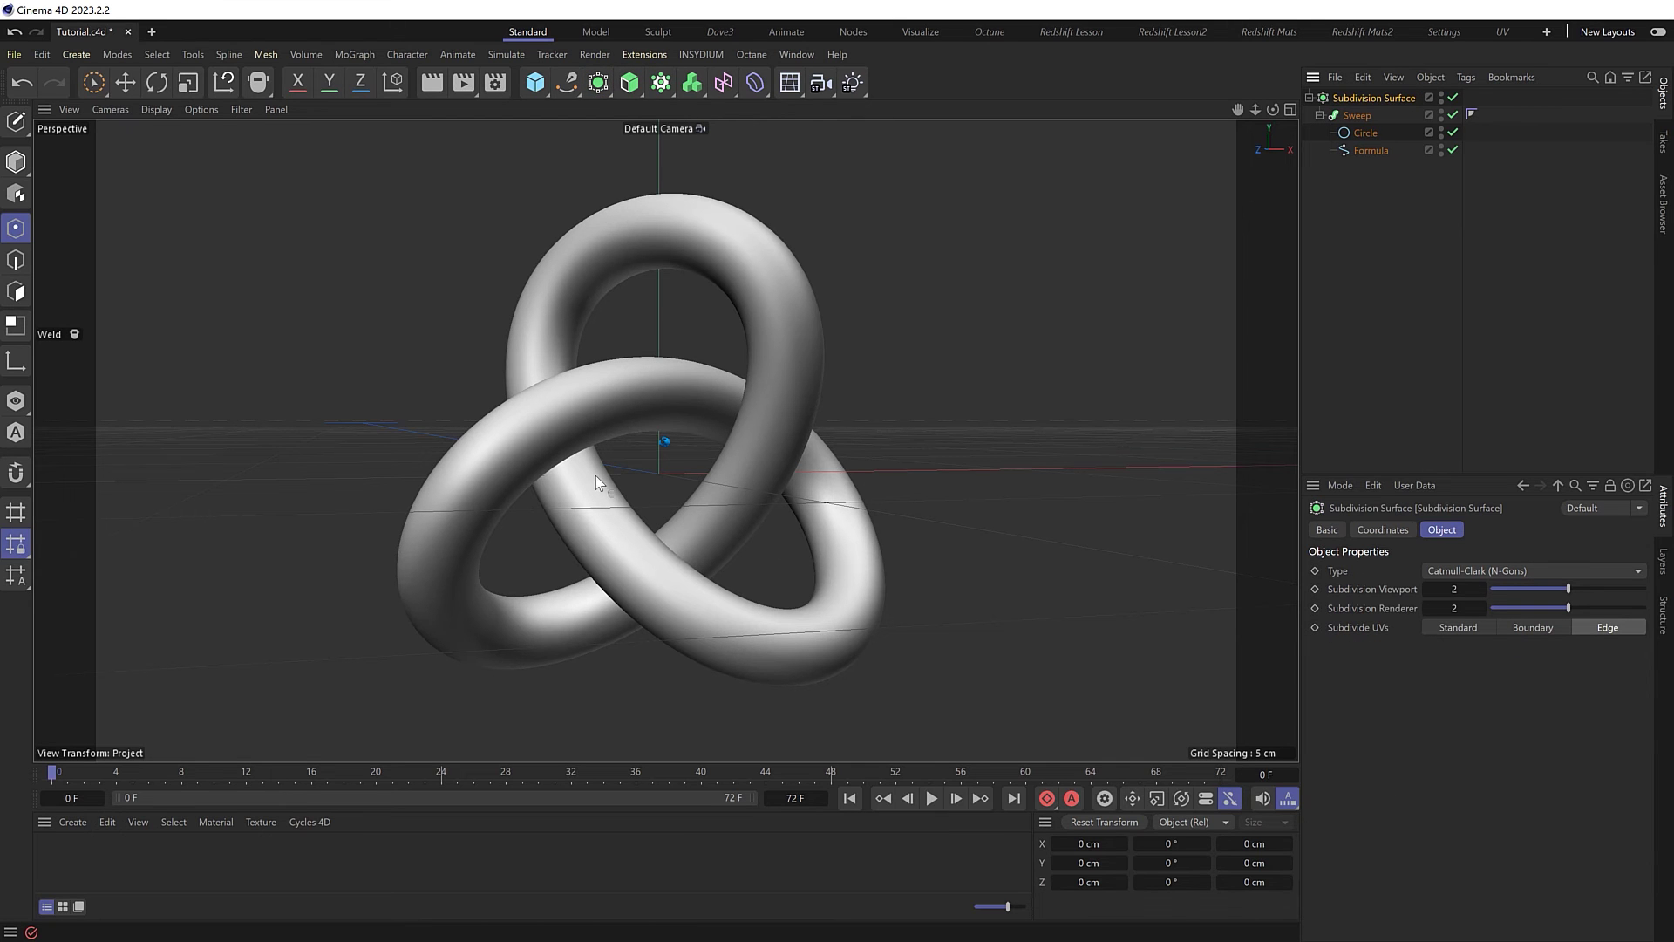
pyautogui.scroll(-5, 659, 447)
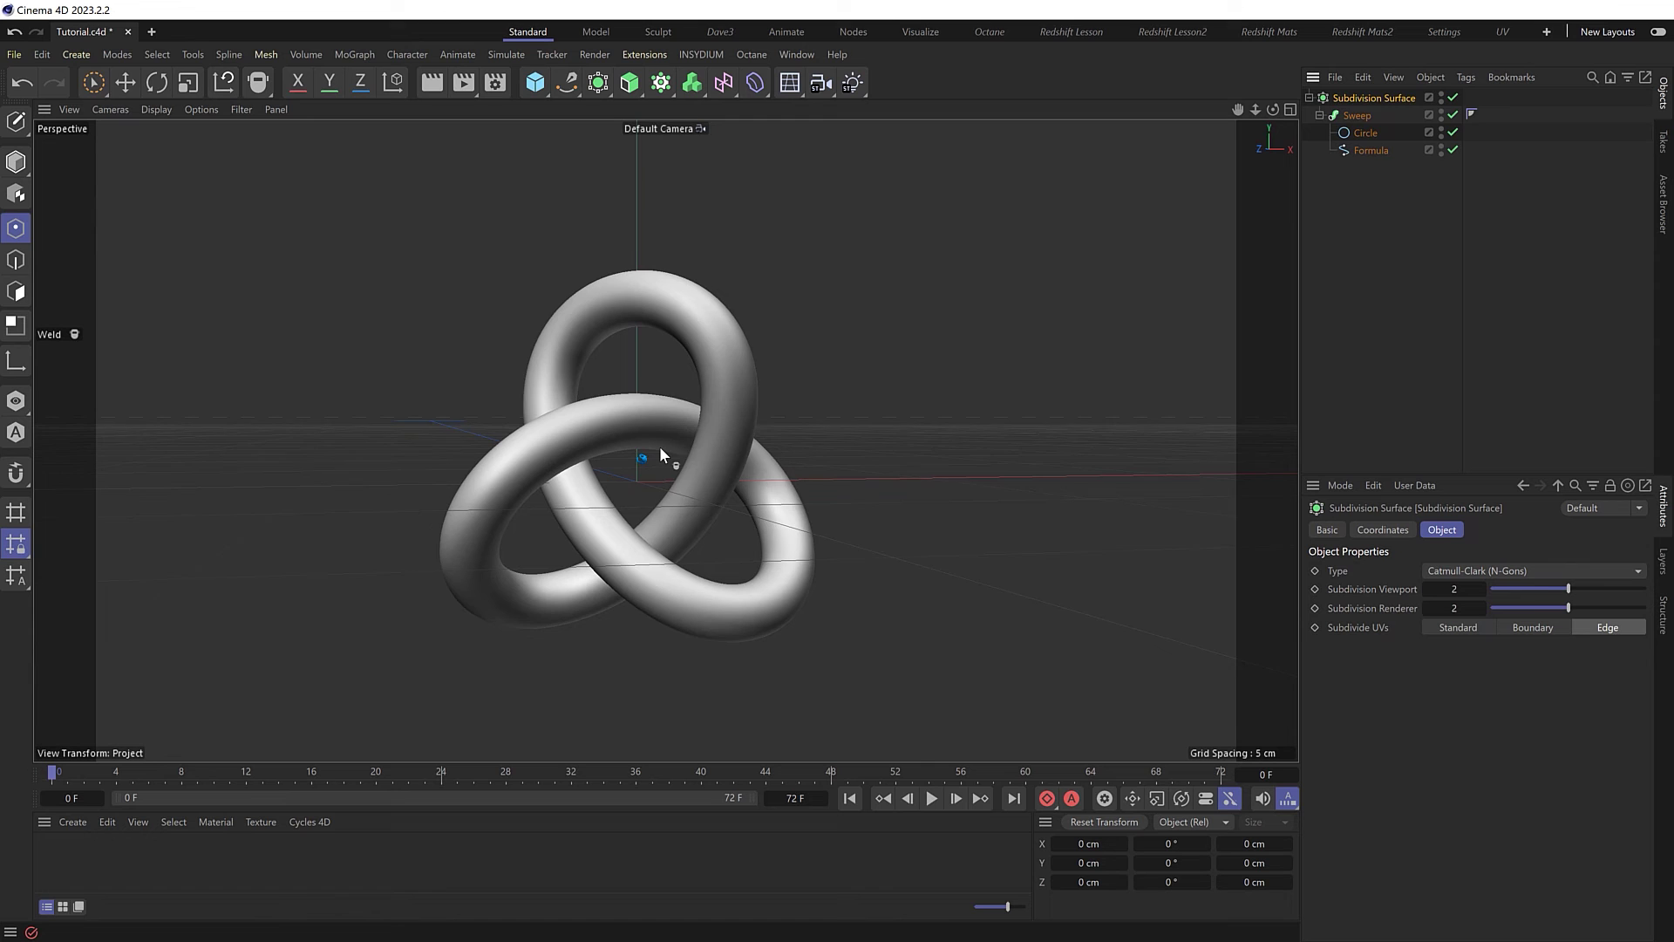